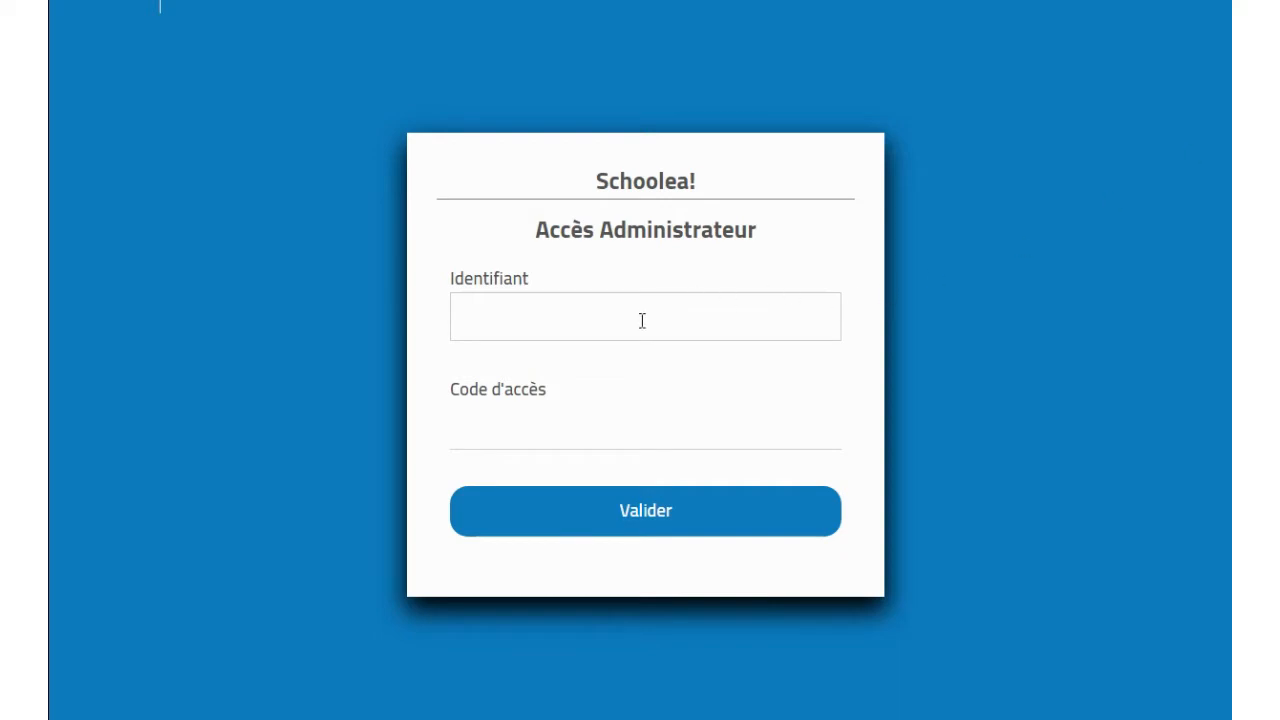
Step: Sign in with the administrator username and access code, then bring up the Niveaux list
left_click(642, 321)
type("schoolea")
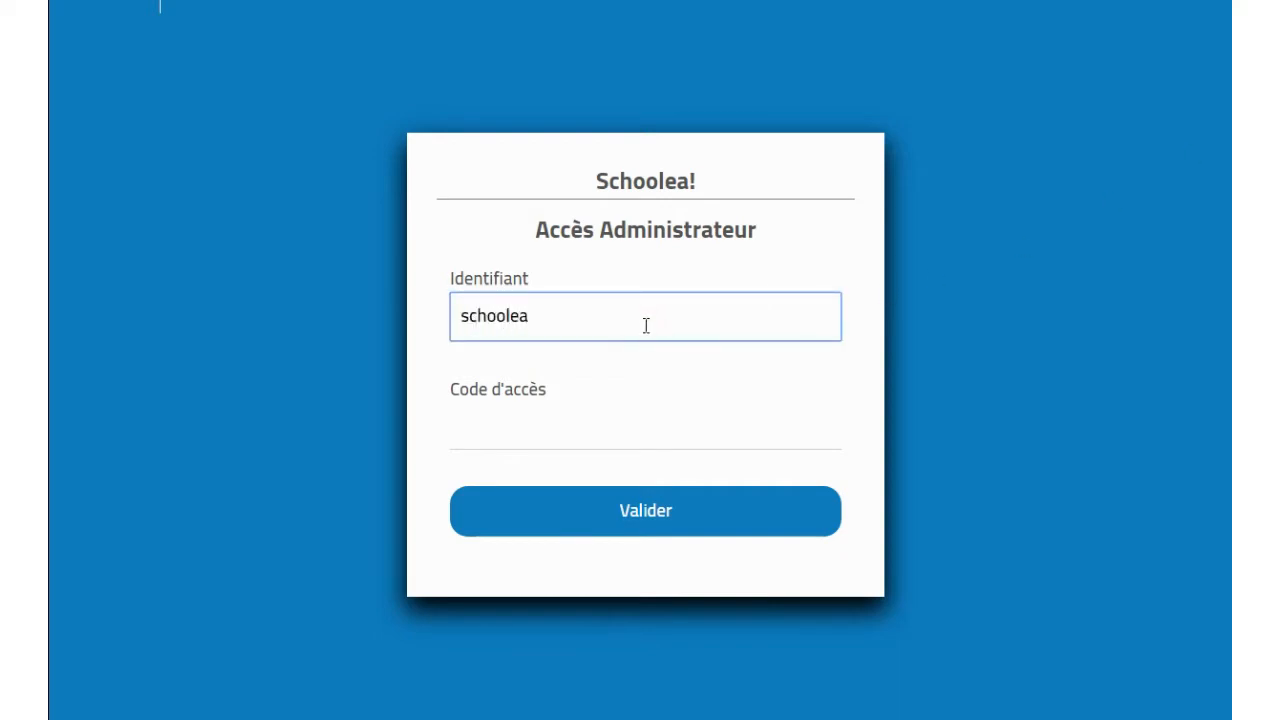
left_click(587, 434)
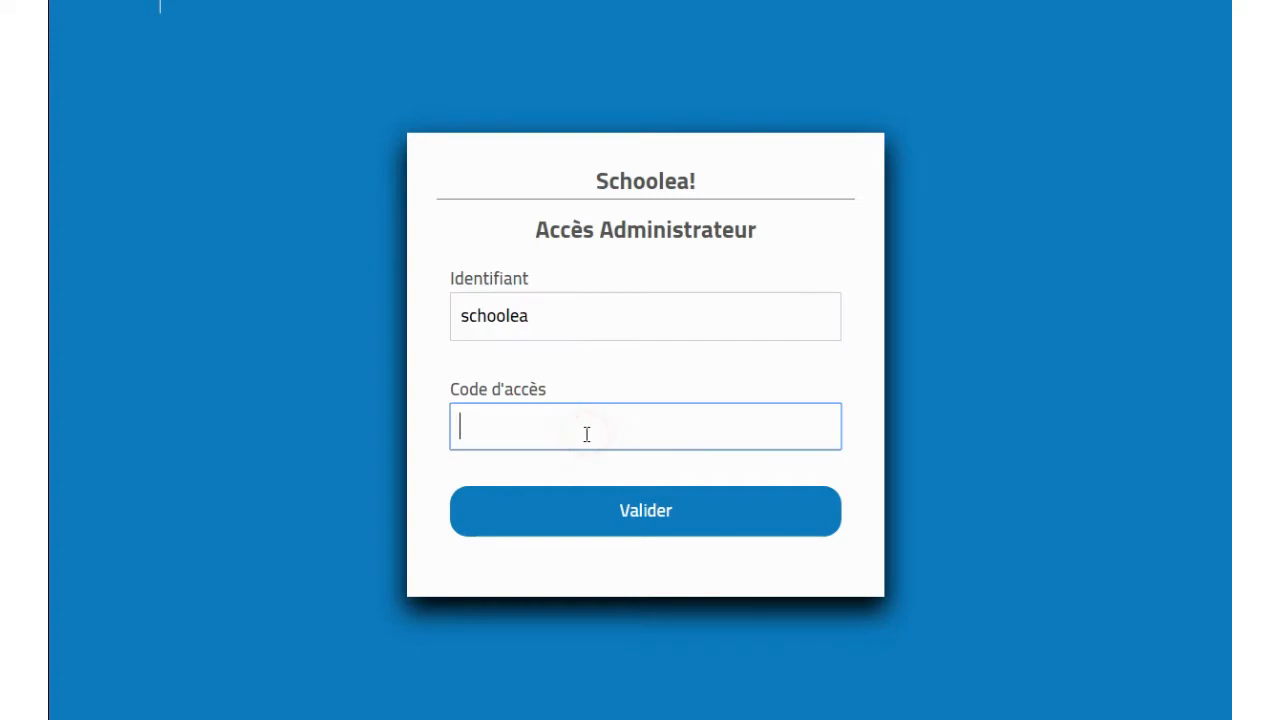
type("•••••")
left_click(603, 498)
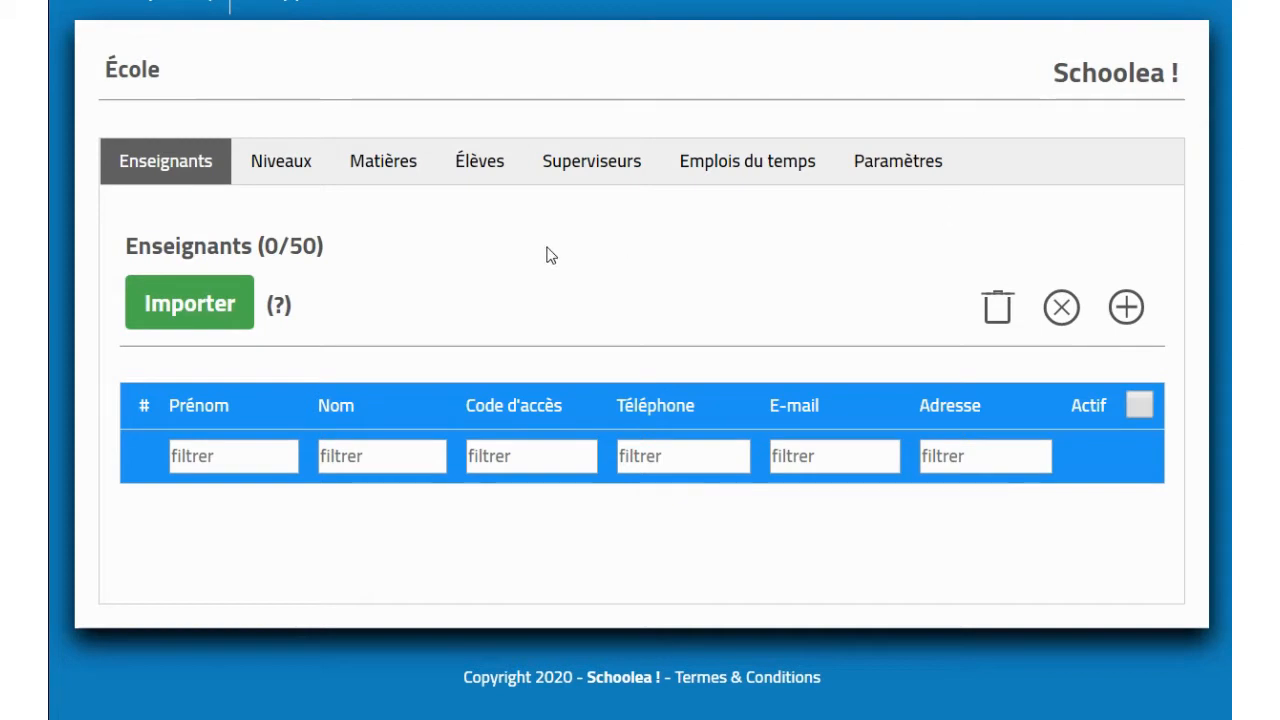
left_click(278, 174)
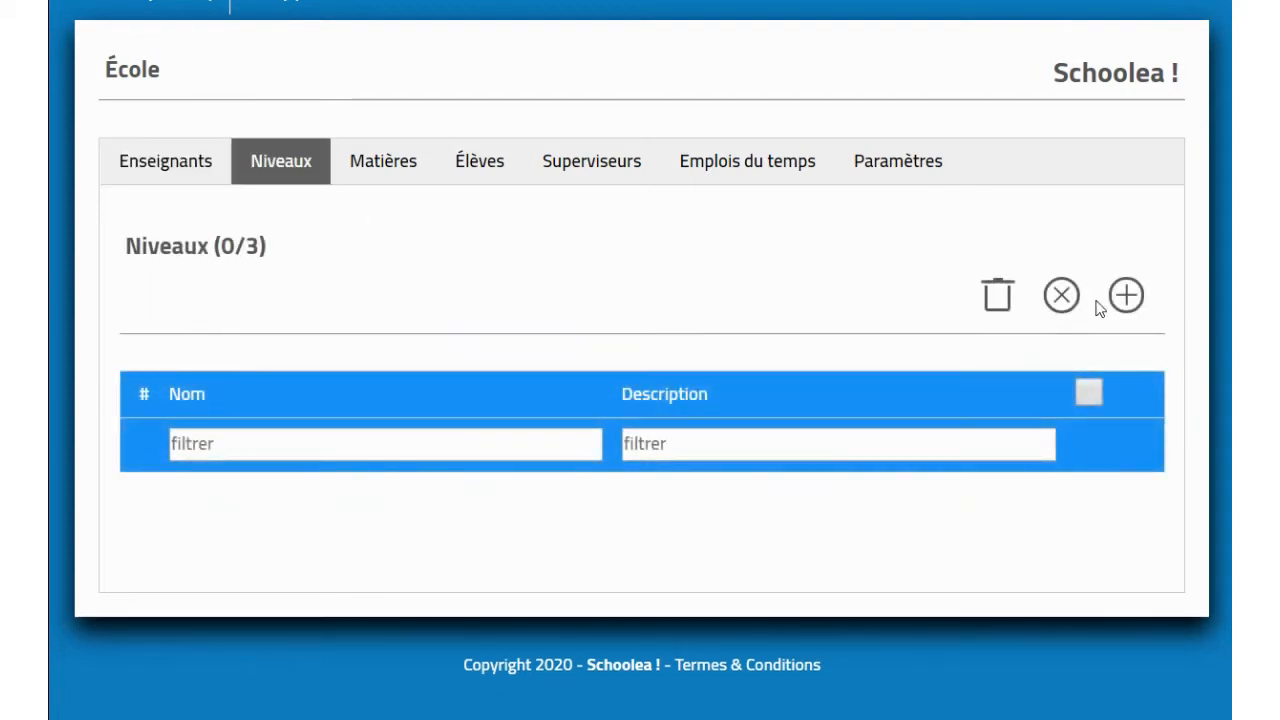
Step: Add the levels licence and master in the new-level form, then close it
left_click(1126, 293)
left_click(580, 173)
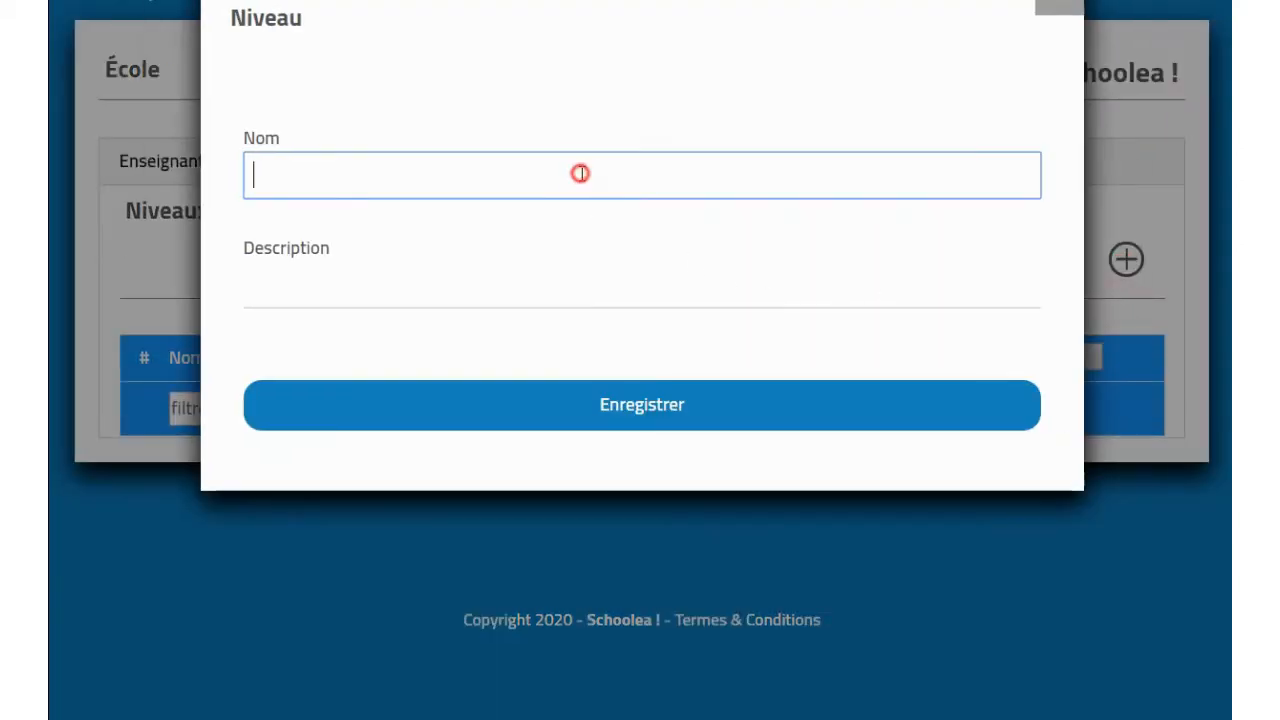
type("licence")
left_click(624, 404)
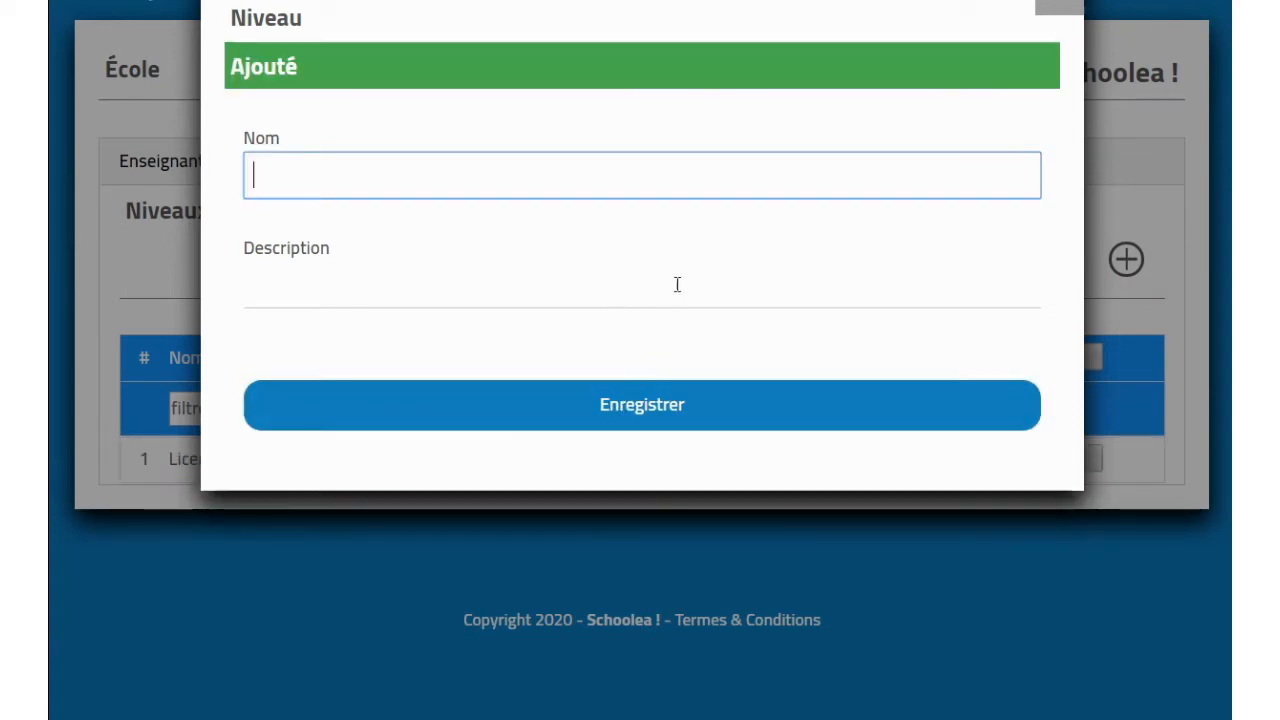
type("master")
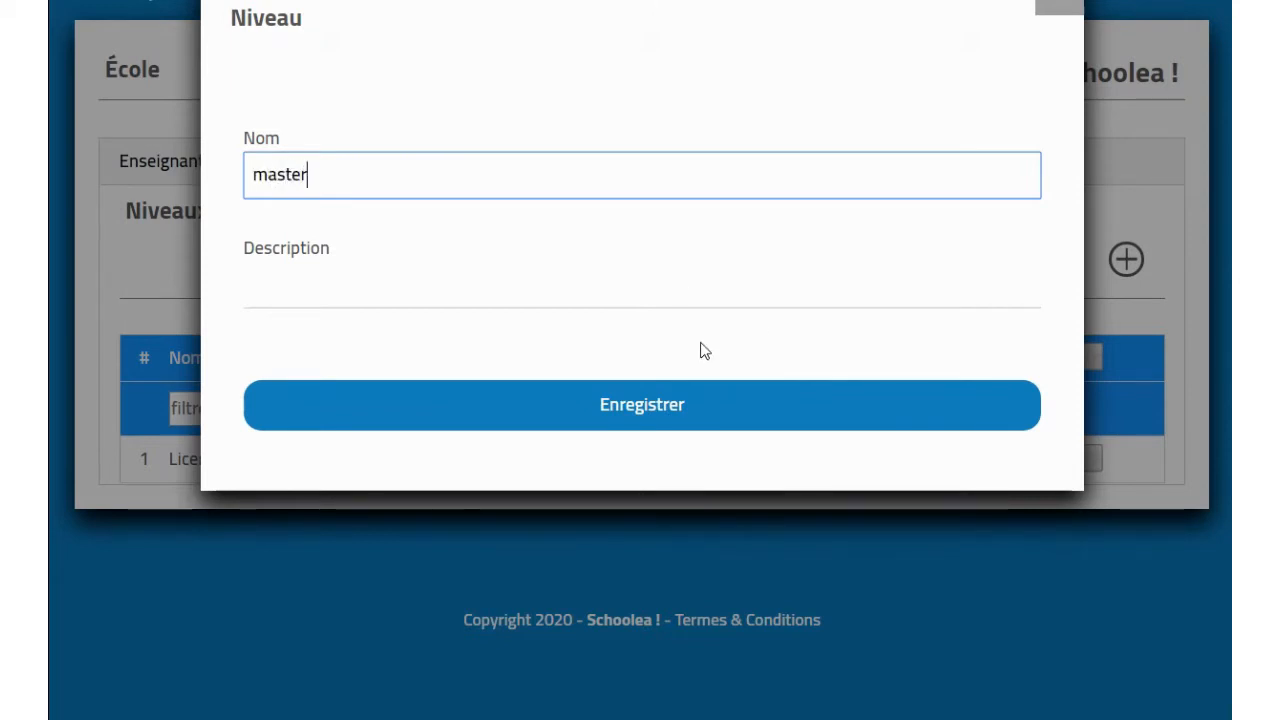
left_click(706, 402)
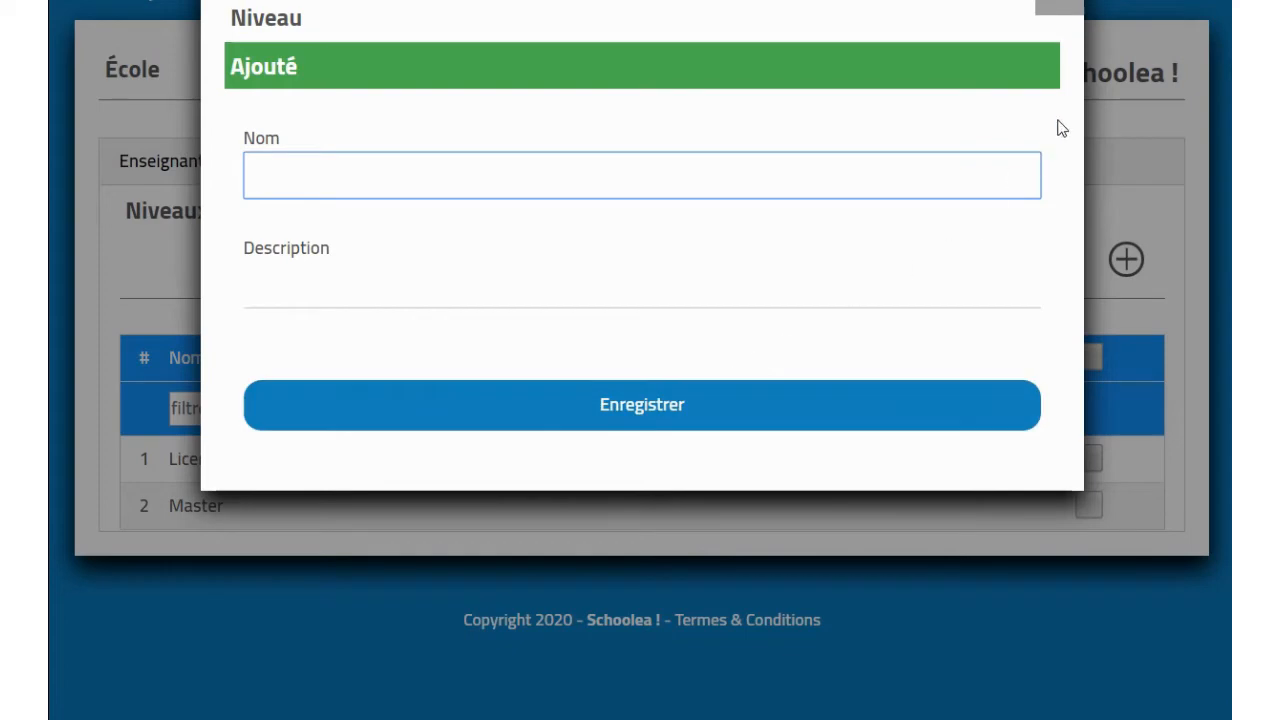
left_click(1062, 7)
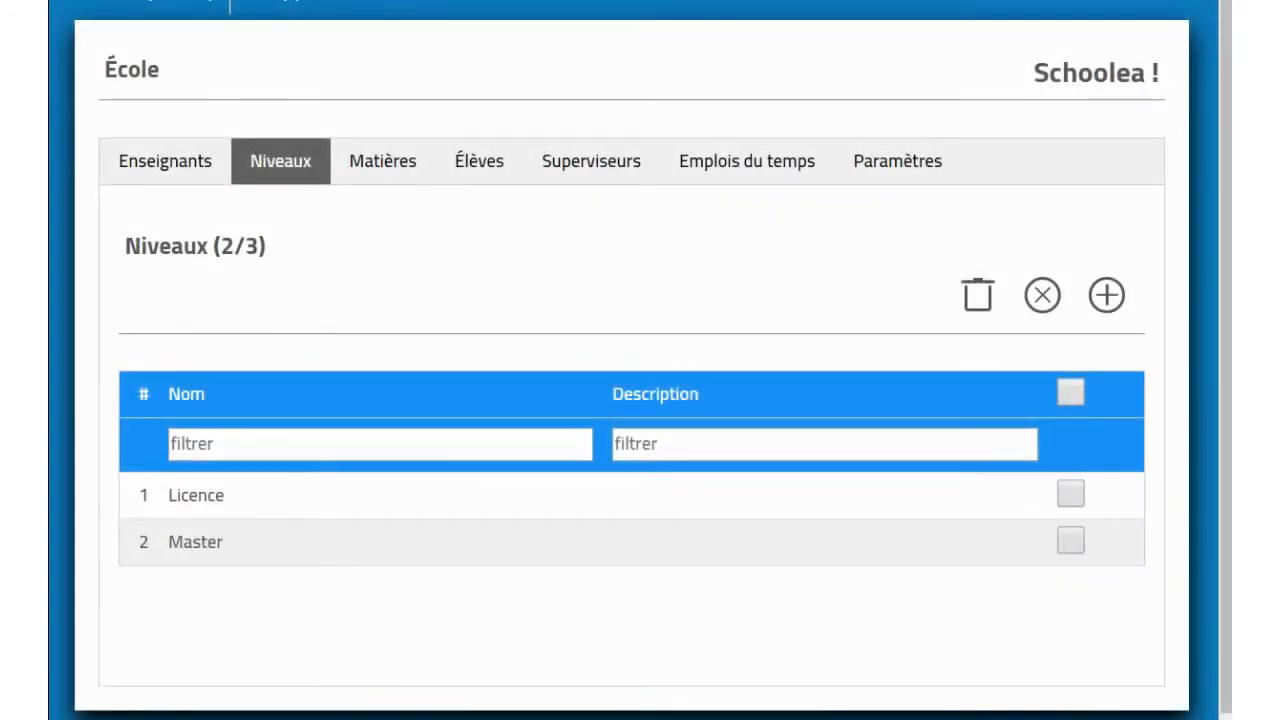
Step: Add subjects français and mathématiques under Matières, then return to the Enseignants list
left_click(389, 181)
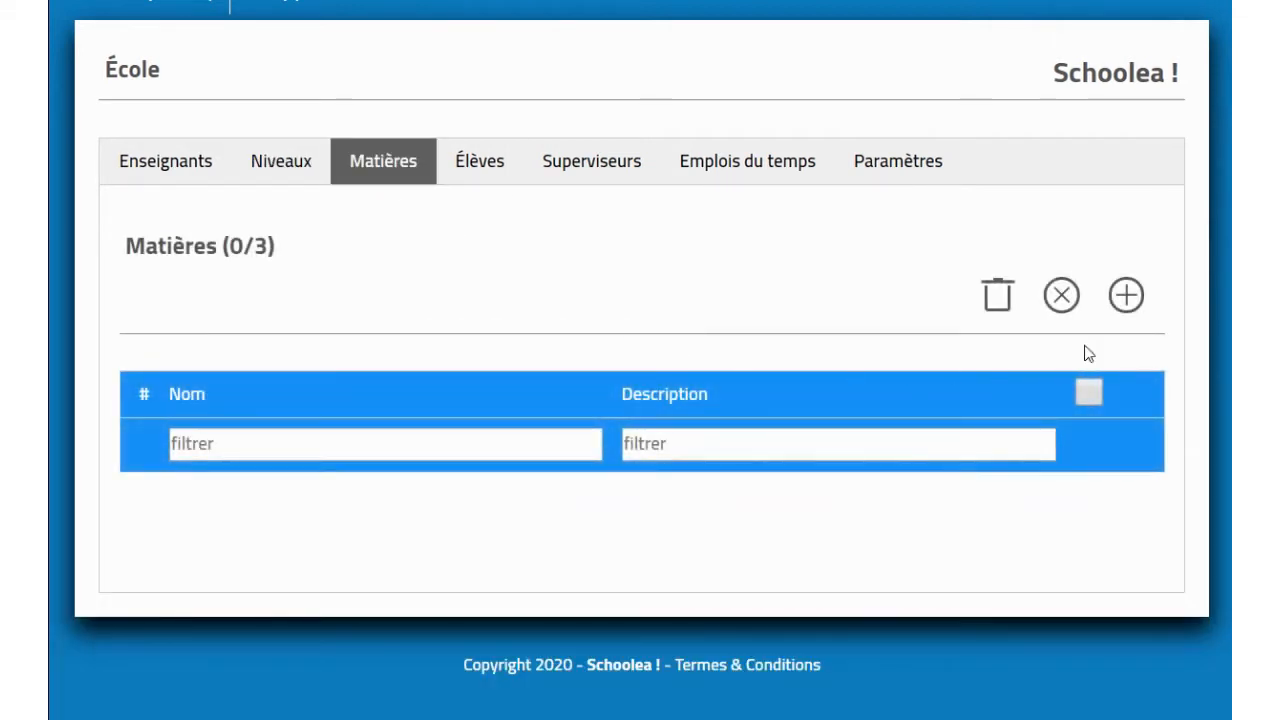
left_click(1127, 300)
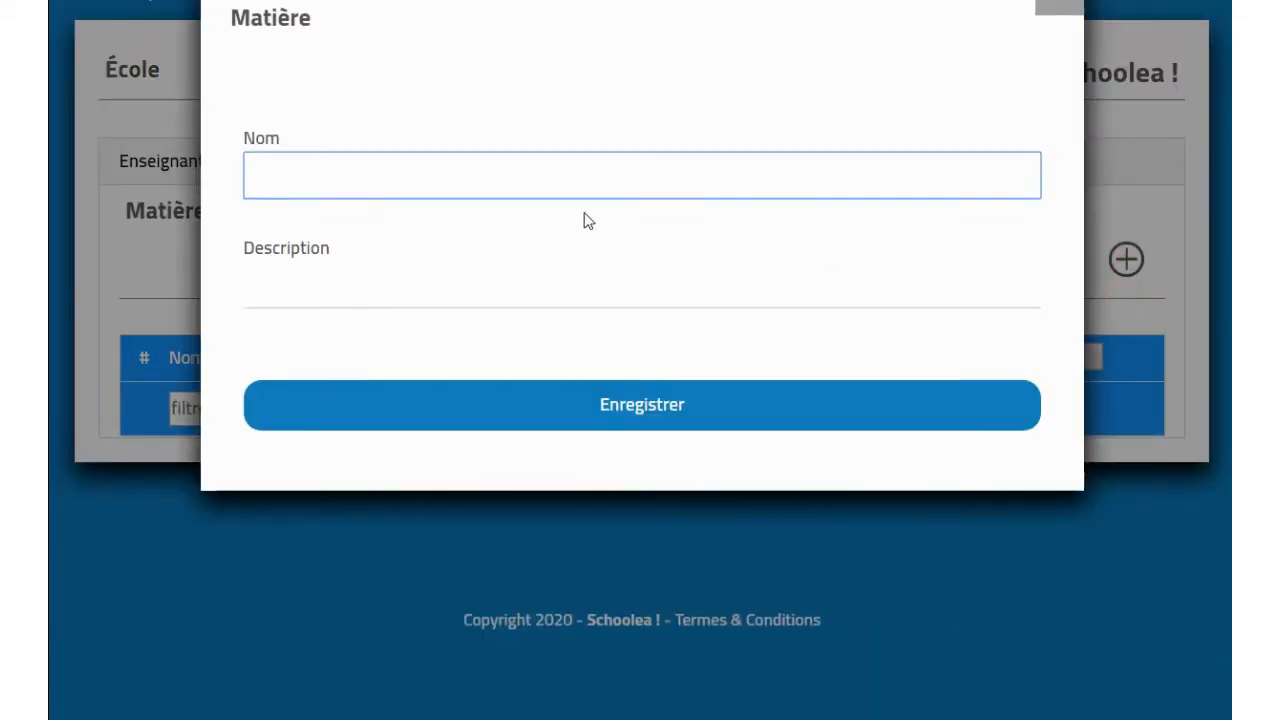
left_click(566, 177)
type("français")
left_click(642, 404)
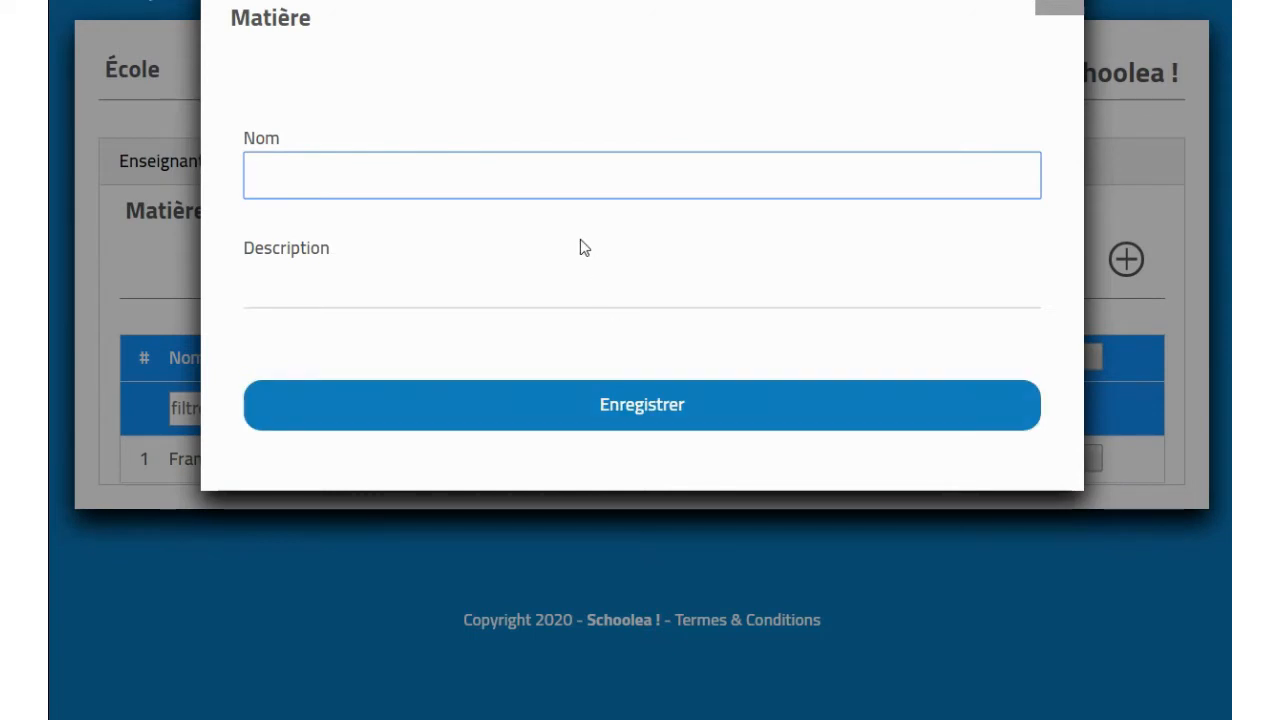
type("mathématiques")
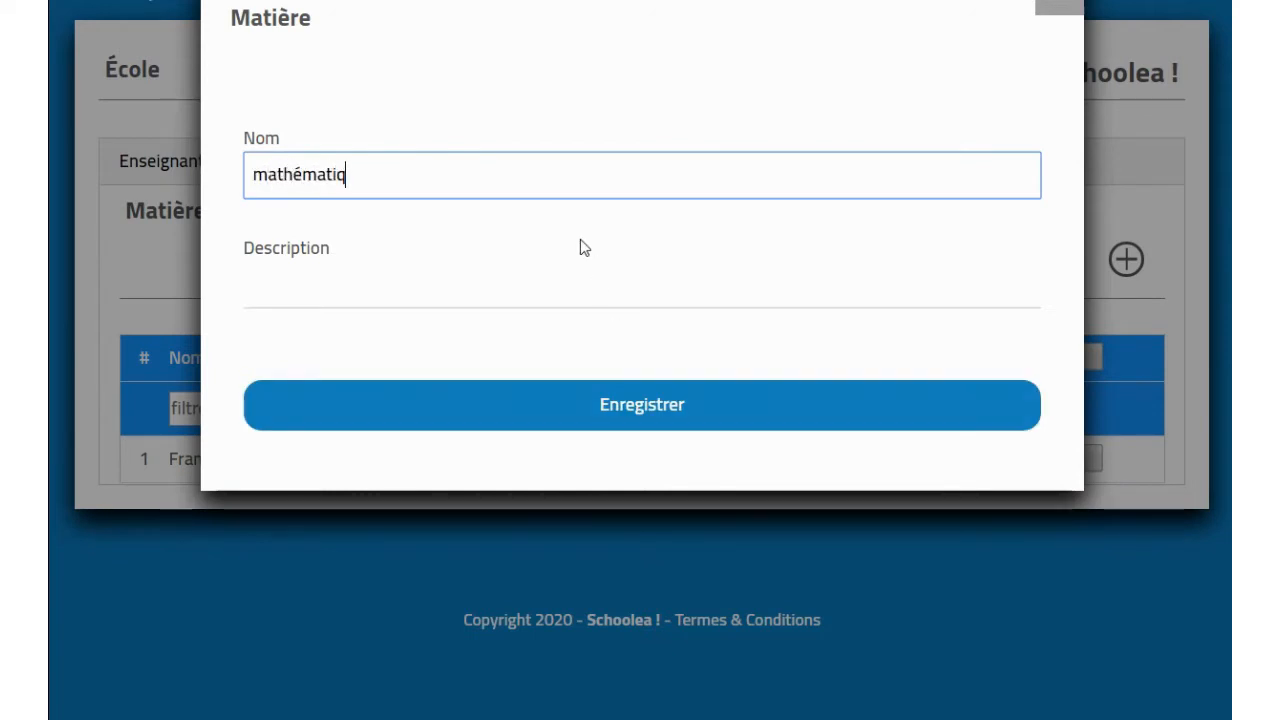
left_click(597, 429)
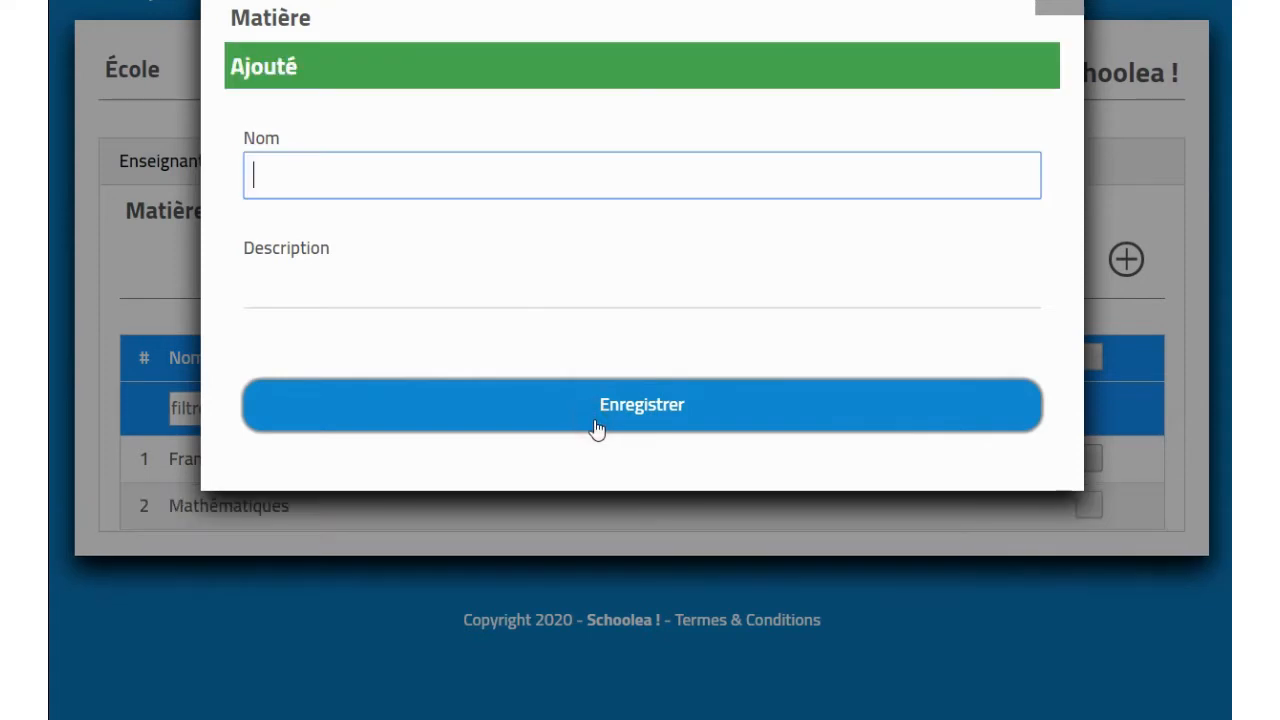
left_click(1064, 8)
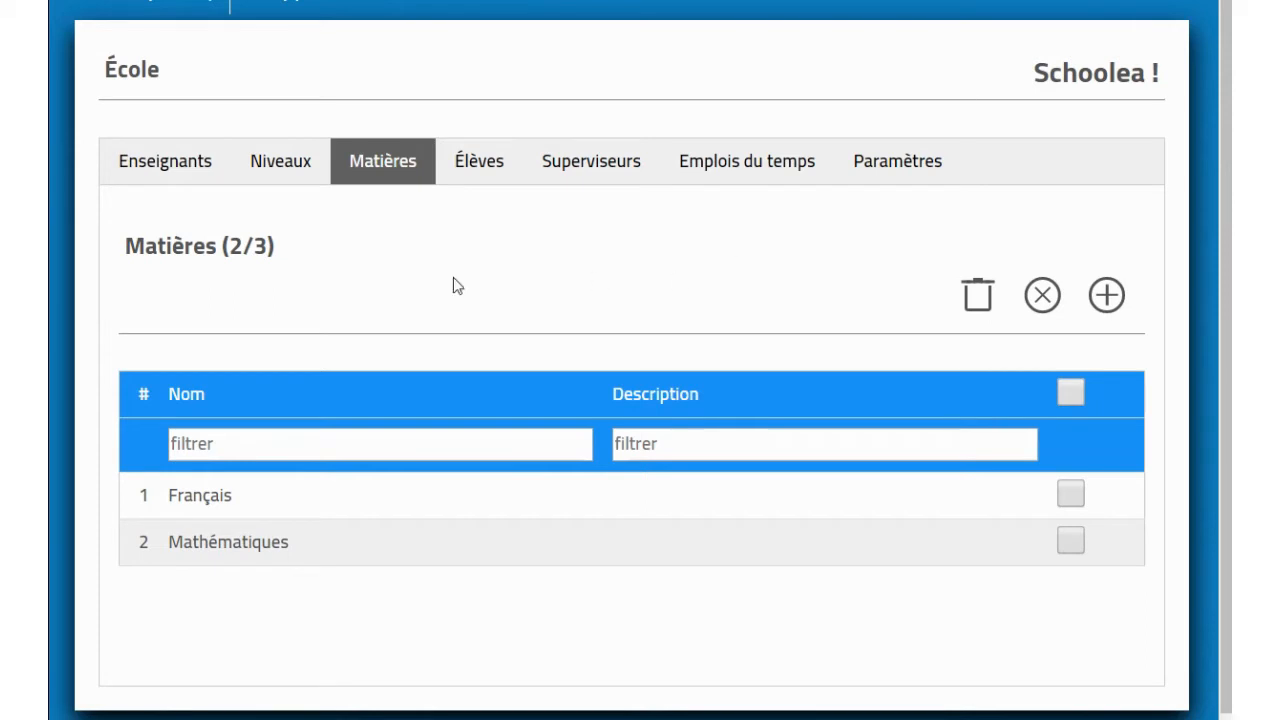
left_click(167, 177)
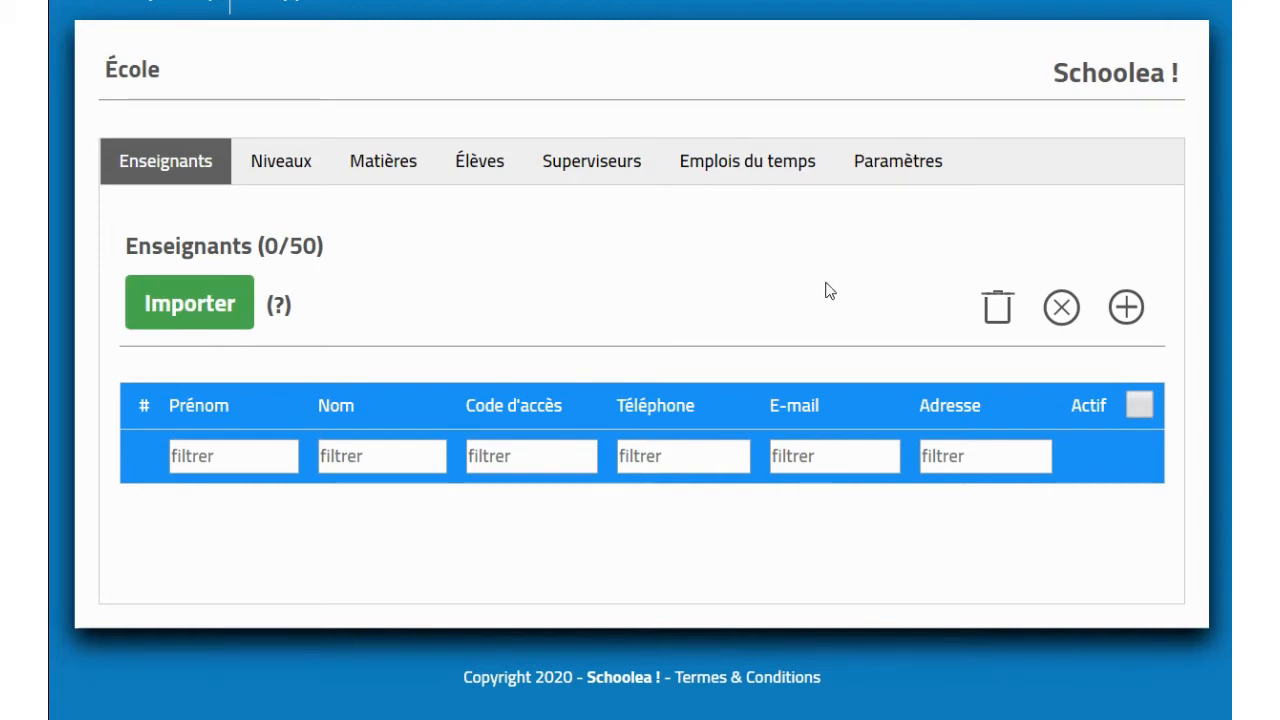
Step: Start a new teacher and enter the last name, first name and access code
left_click(1126, 307)
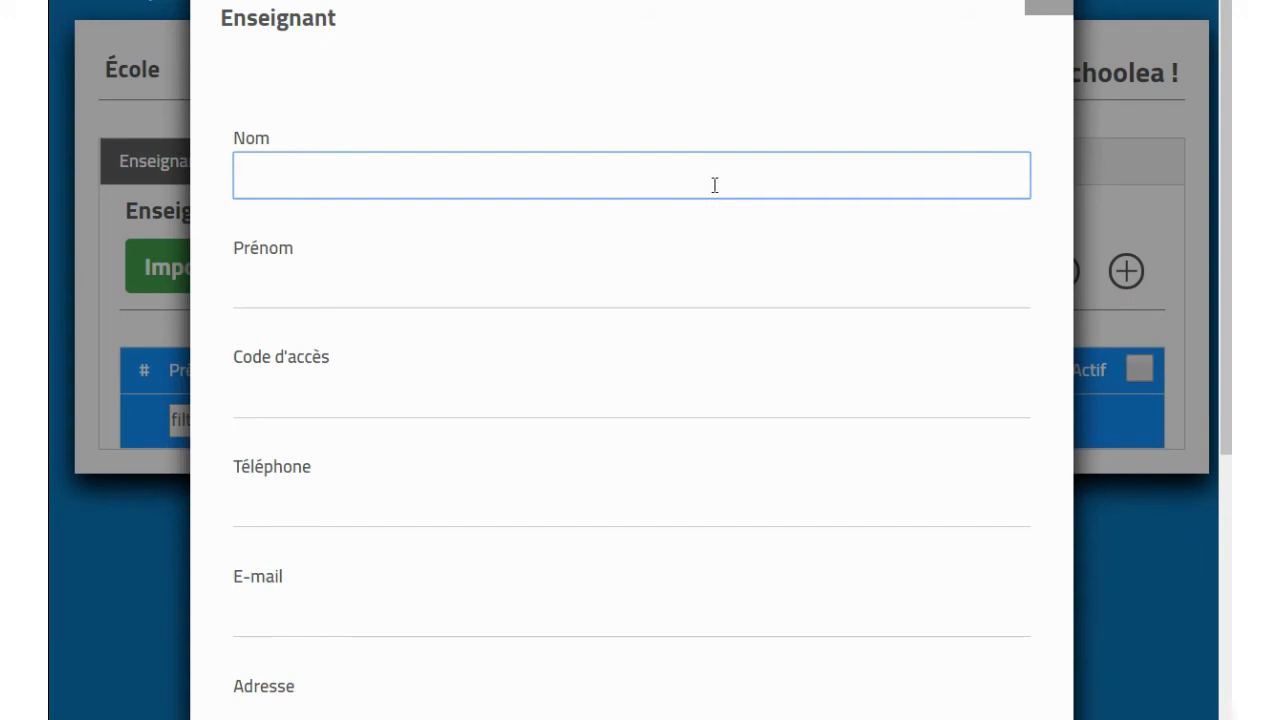
type("professeur")
key("Tab")
type("premier")
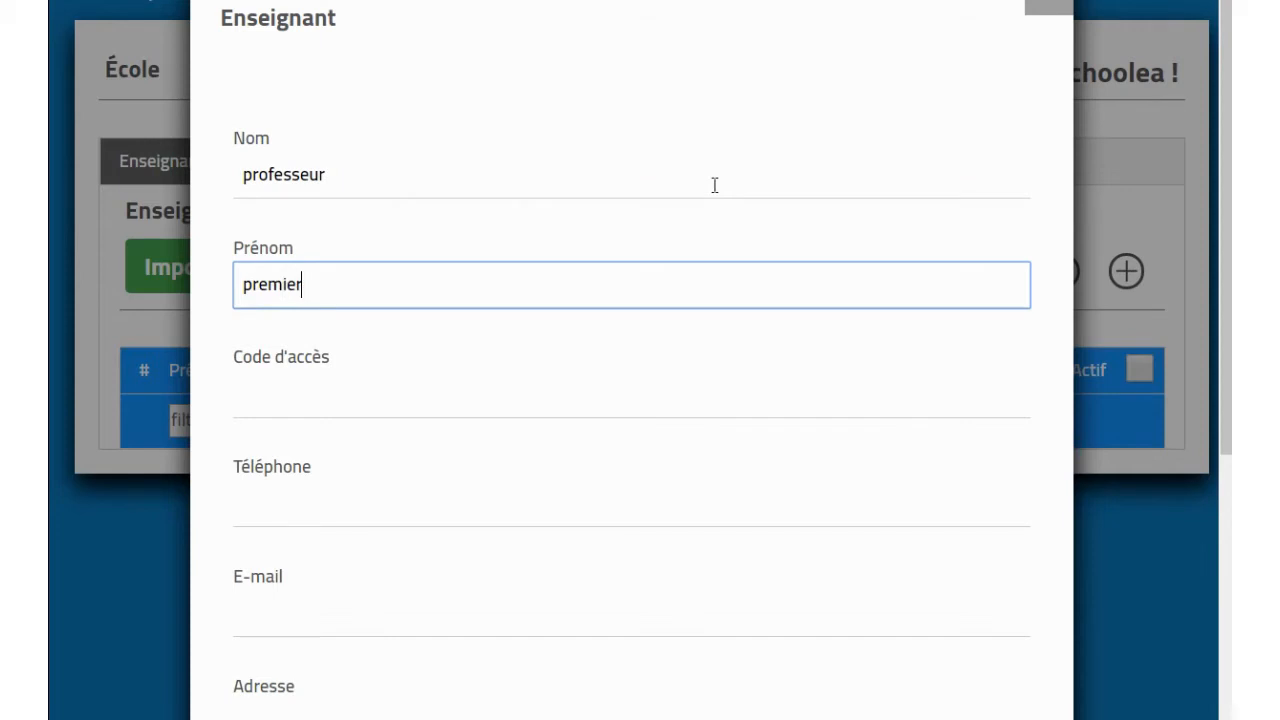
key("Tab")
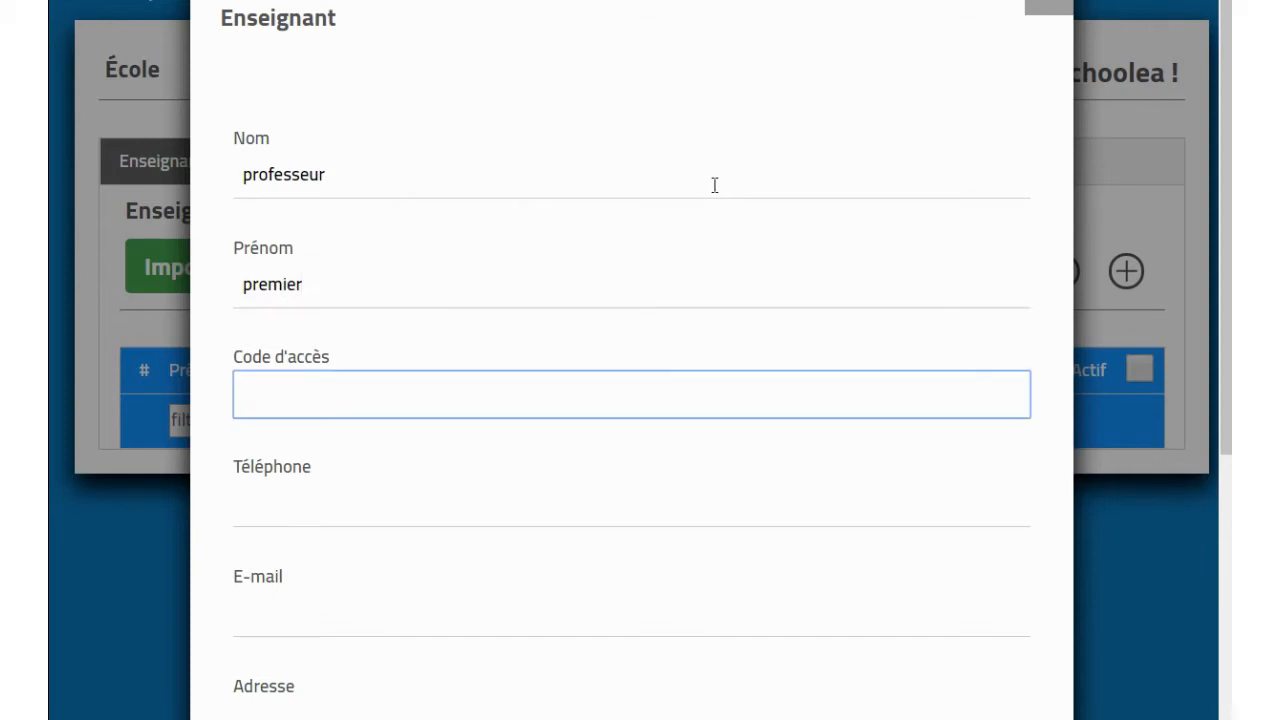
type("12345")
Step: Fill in the teacher's phone number, e-mail and postal address
scroll(714, 185, "down", 3)
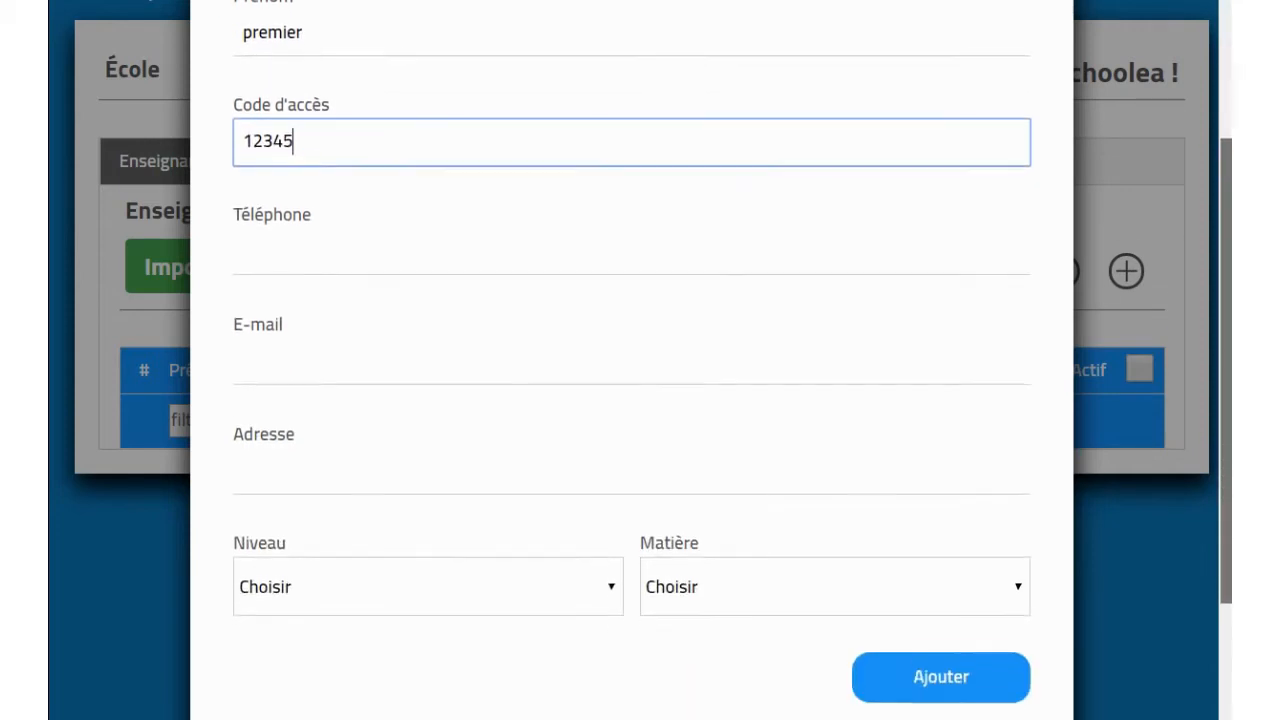
left_click(471, 235)
type("01234")
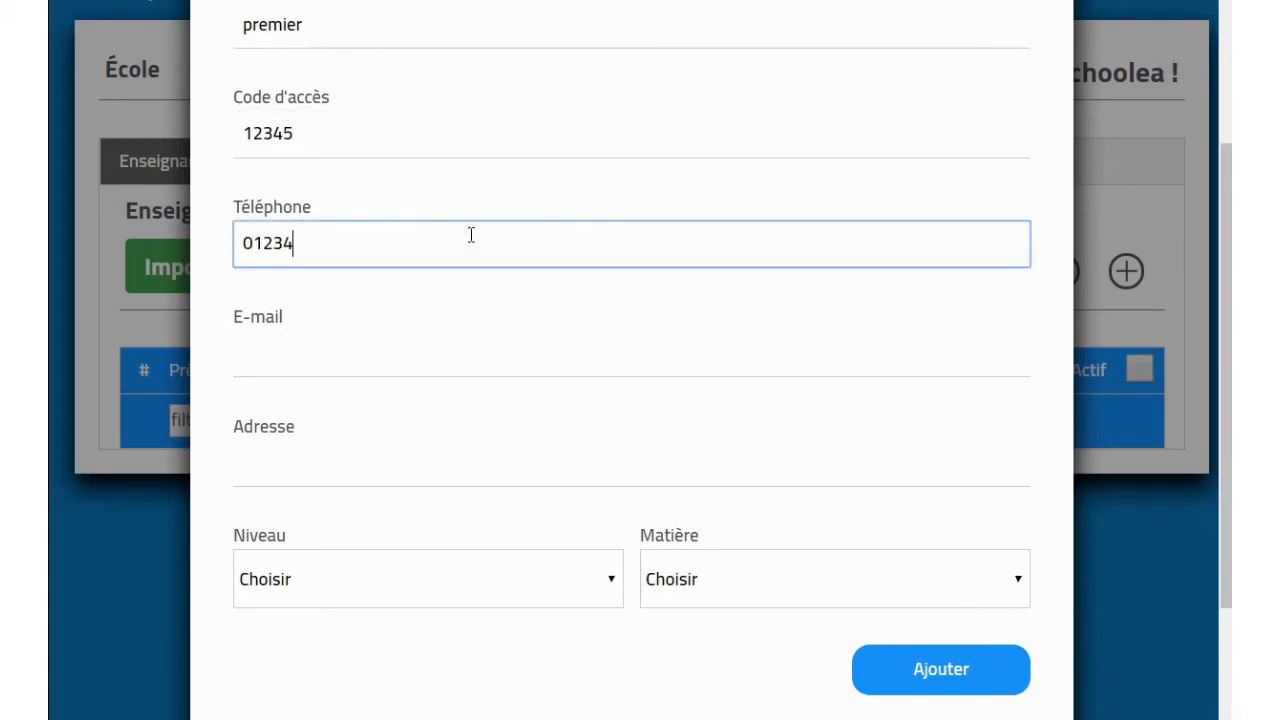
type("56789")
left_click(449, 366)
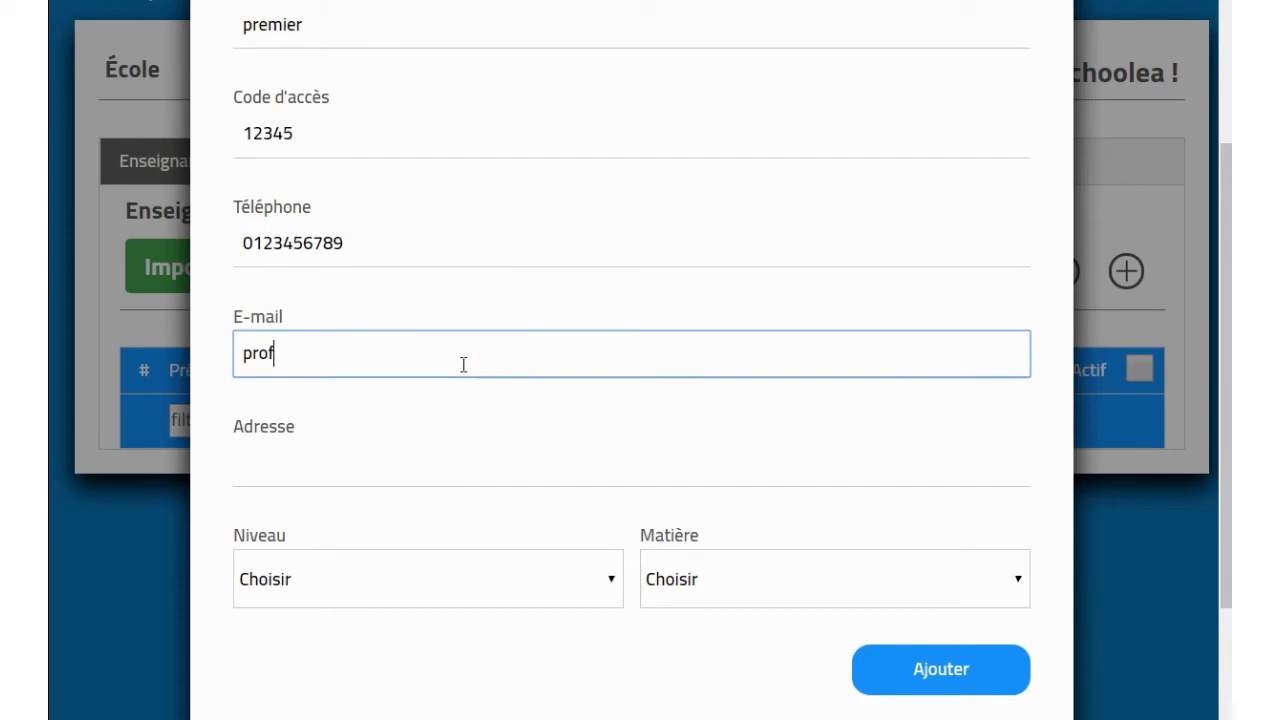
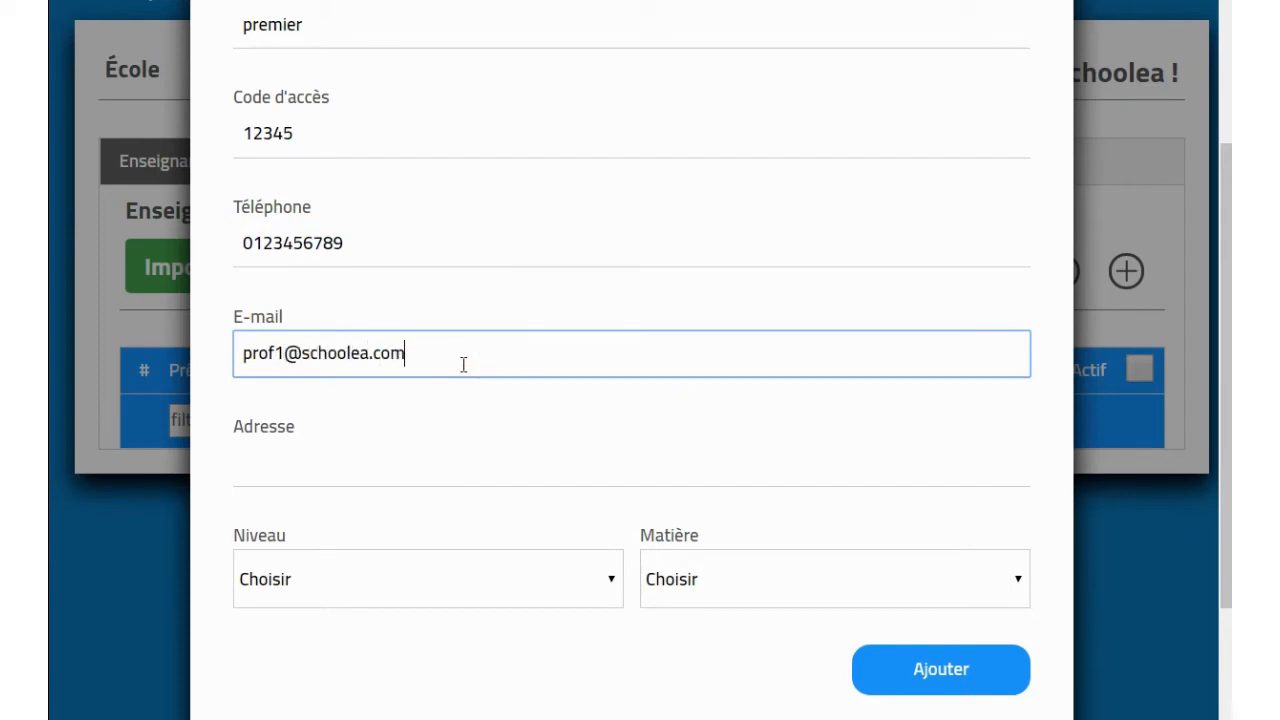
left_click(452, 450)
type("1")
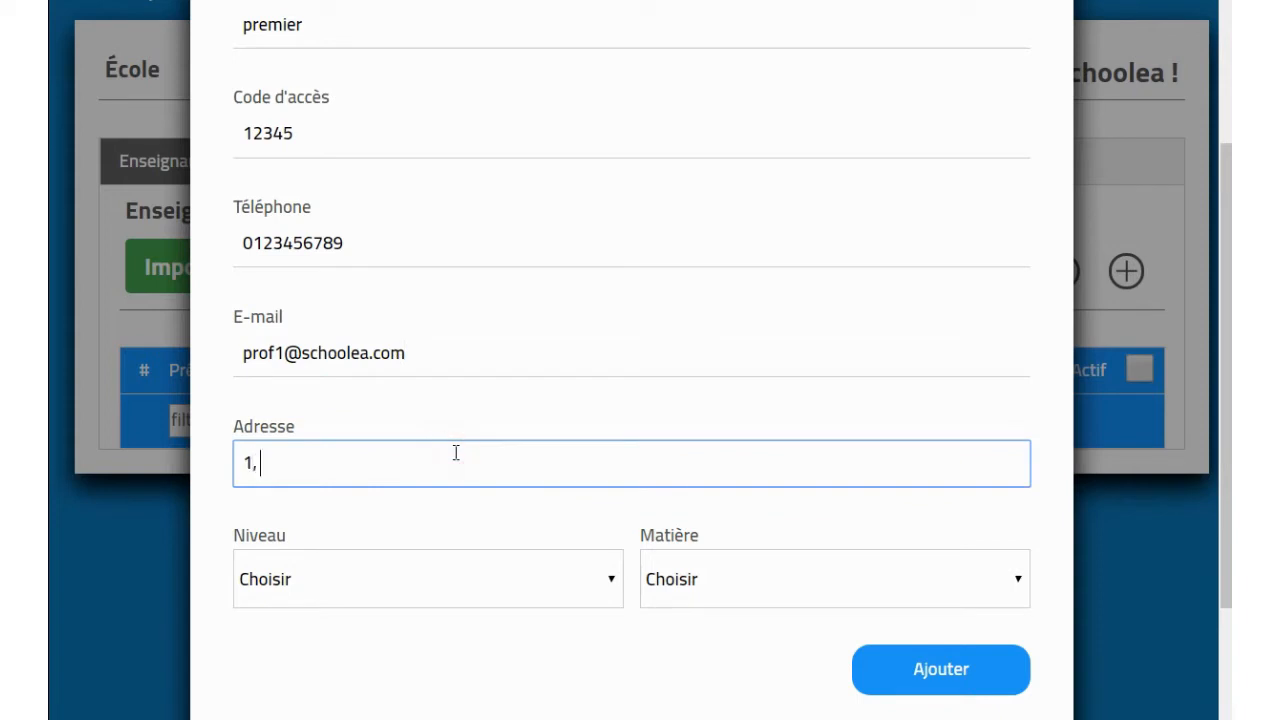
type(", Av ABC")
Step: Assign the teacher a class in level licence with subject français
scroll(500, 512, "down", 2)
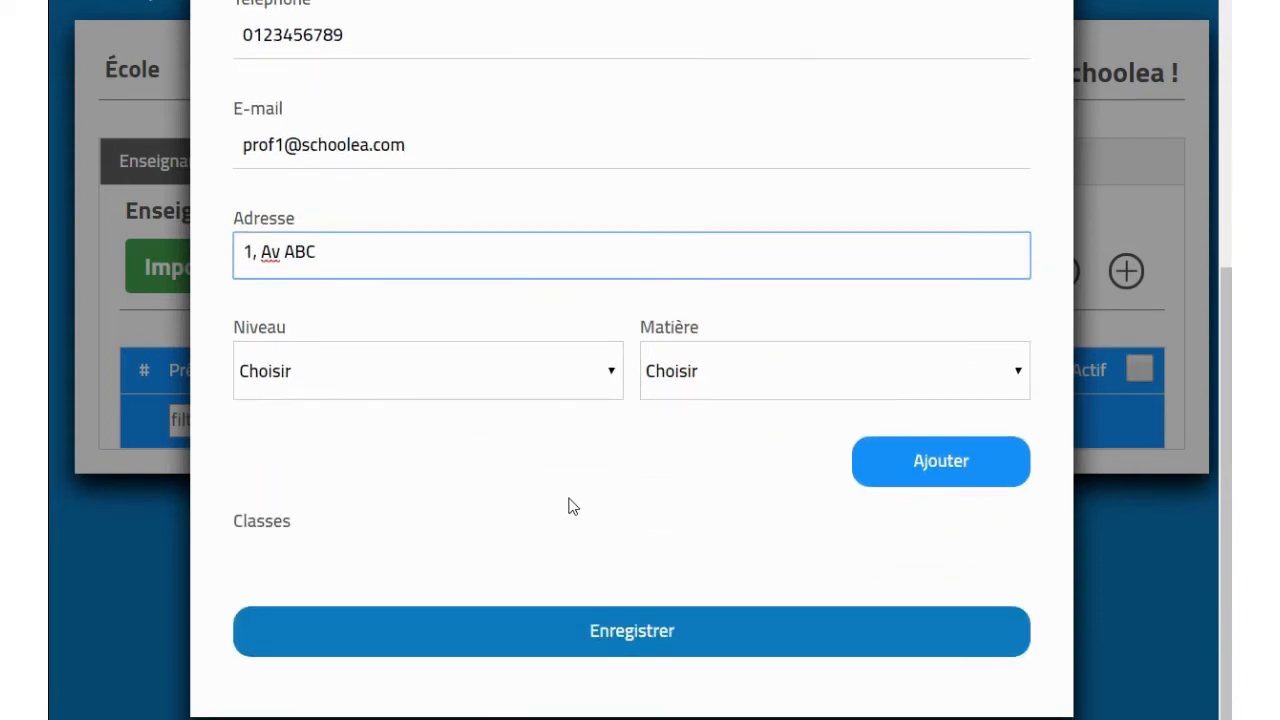
left_click(531, 368)
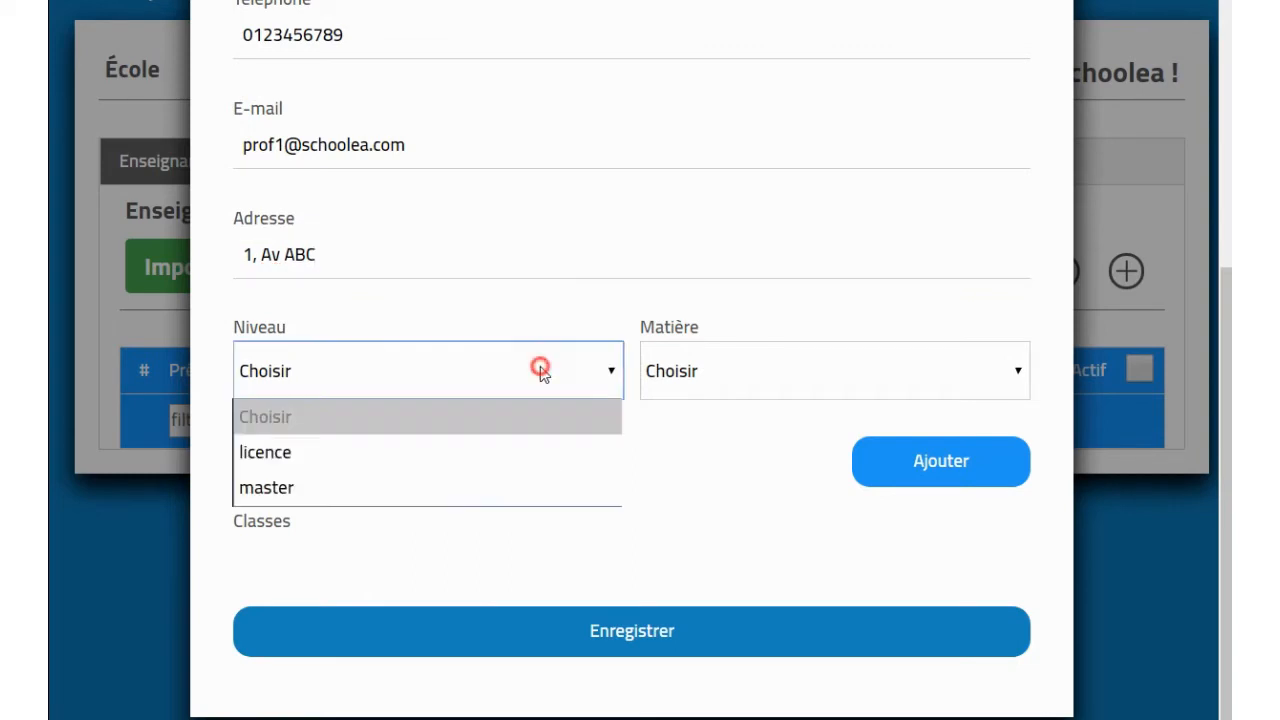
left_click(454, 452)
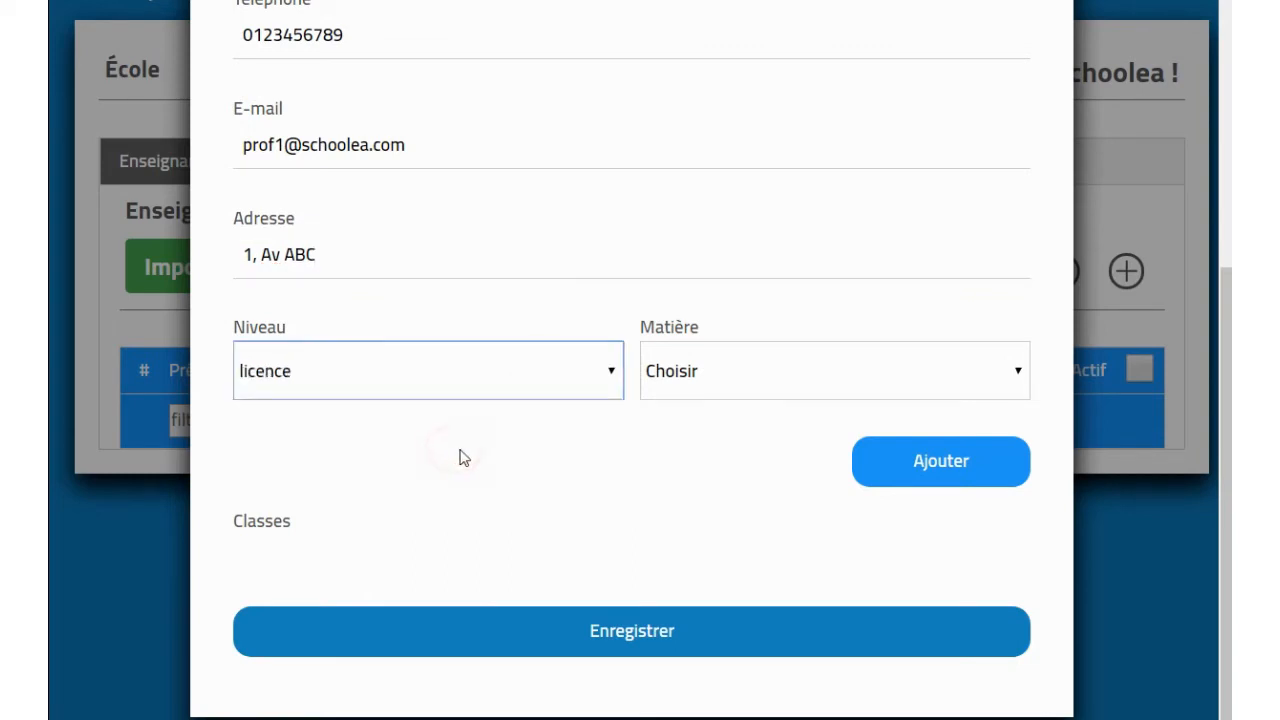
left_click(694, 372)
left_click(668, 452)
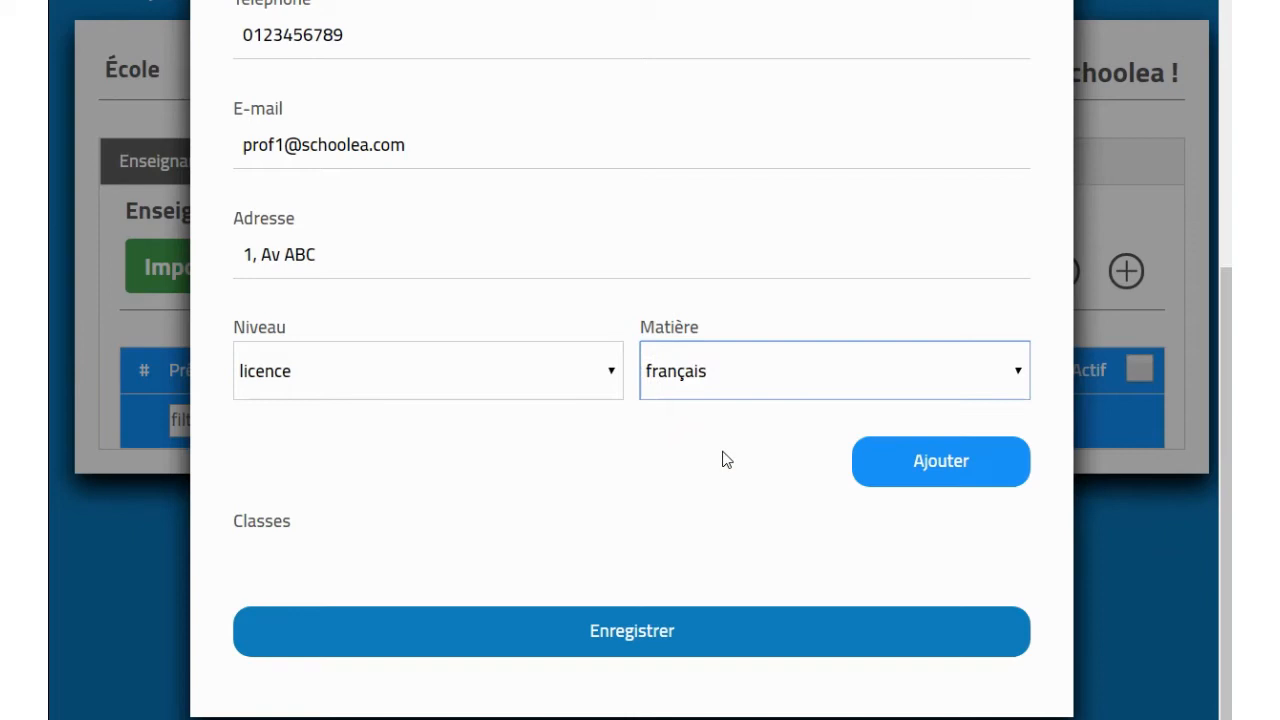
left_click(882, 470)
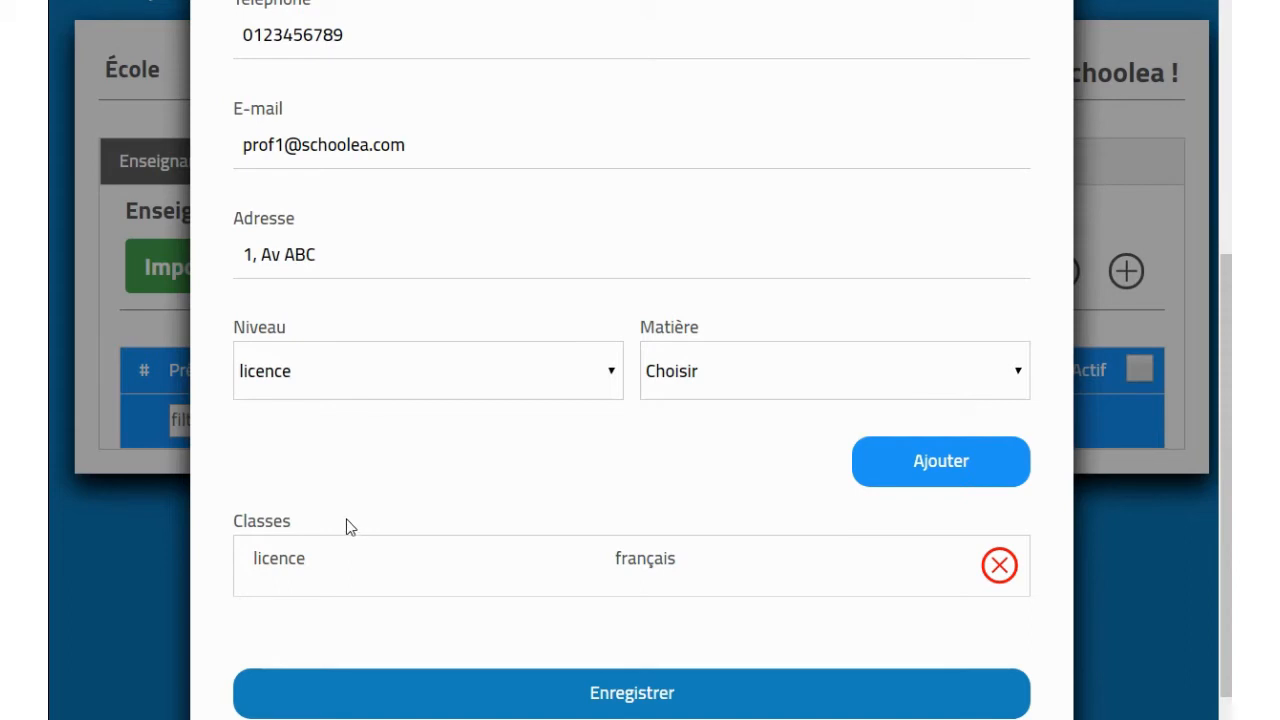
Step: Add a master français class, then save the teacher and close the form
left_click(430, 383)
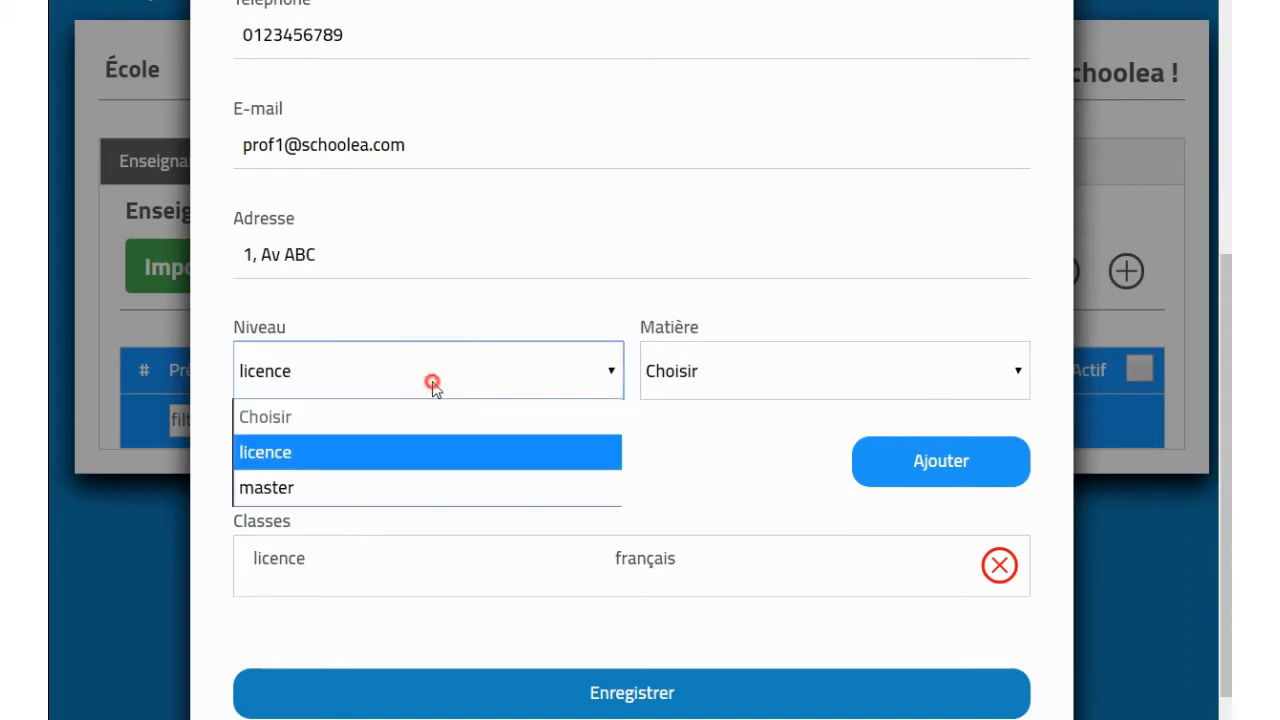
left_click(398, 488)
left_click(634, 371)
left_click(670, 451)
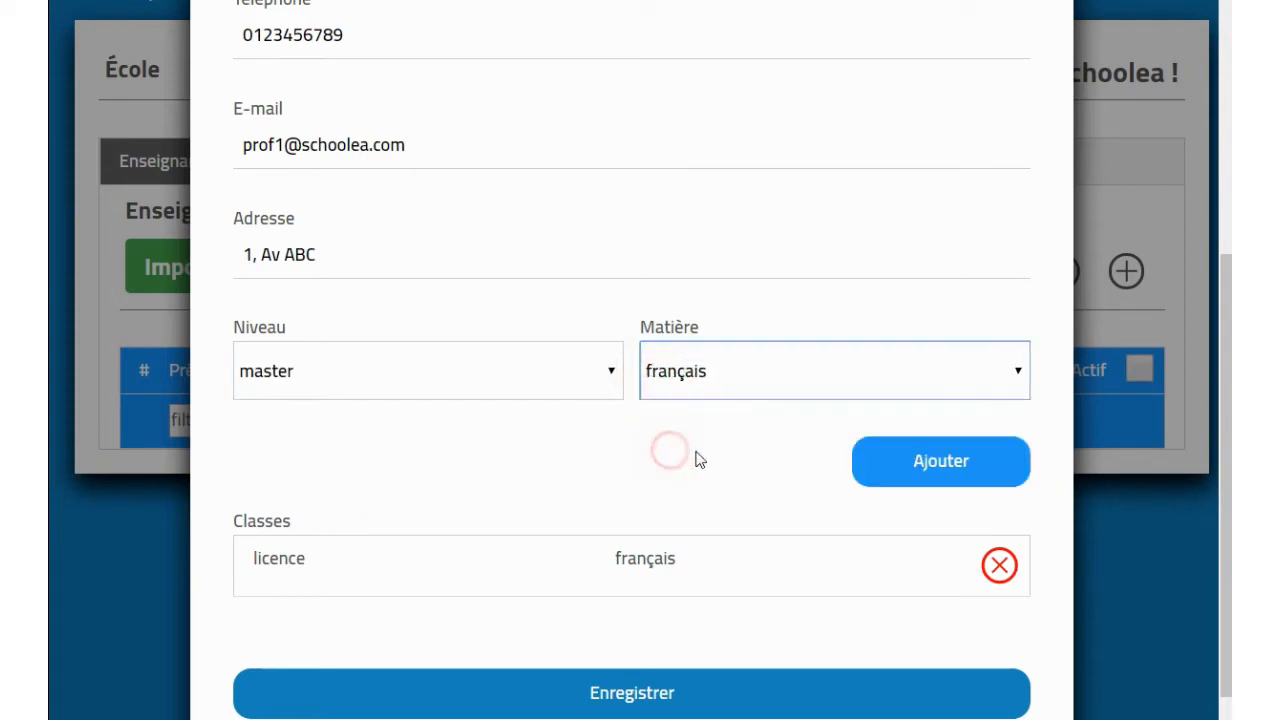
left_click(903, 455)
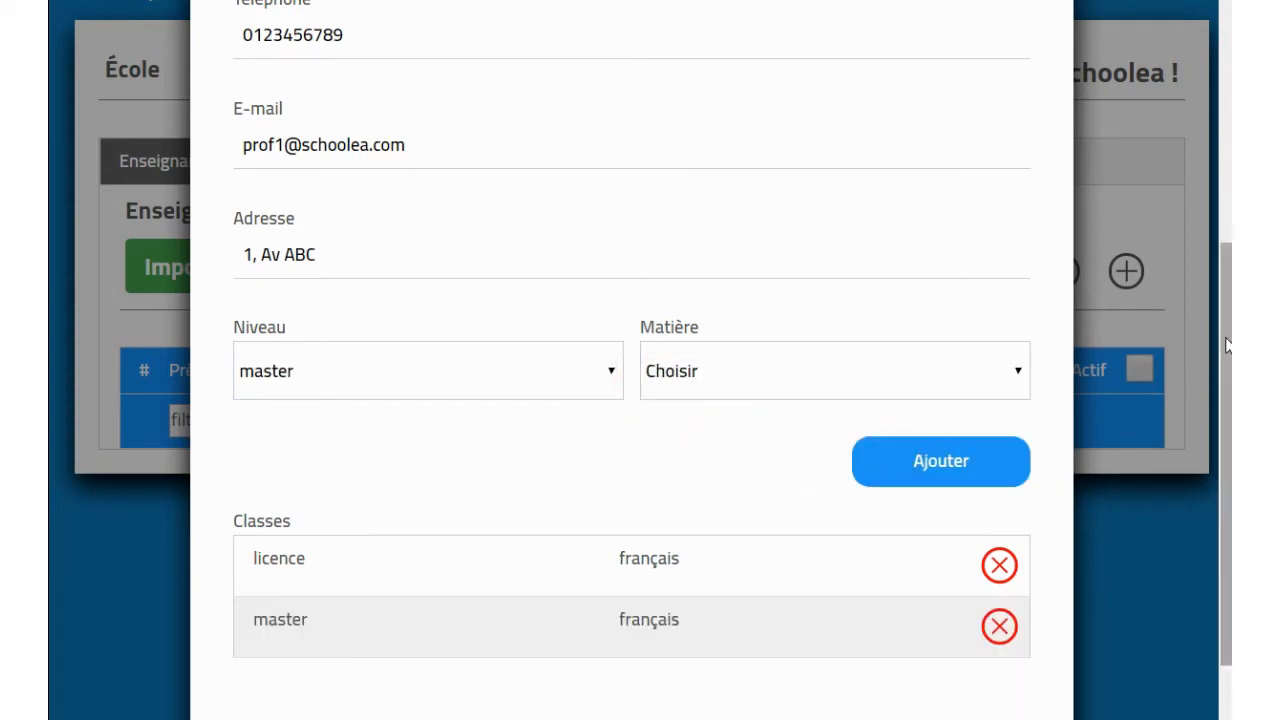
scroll(1205, 410, "down", 2)
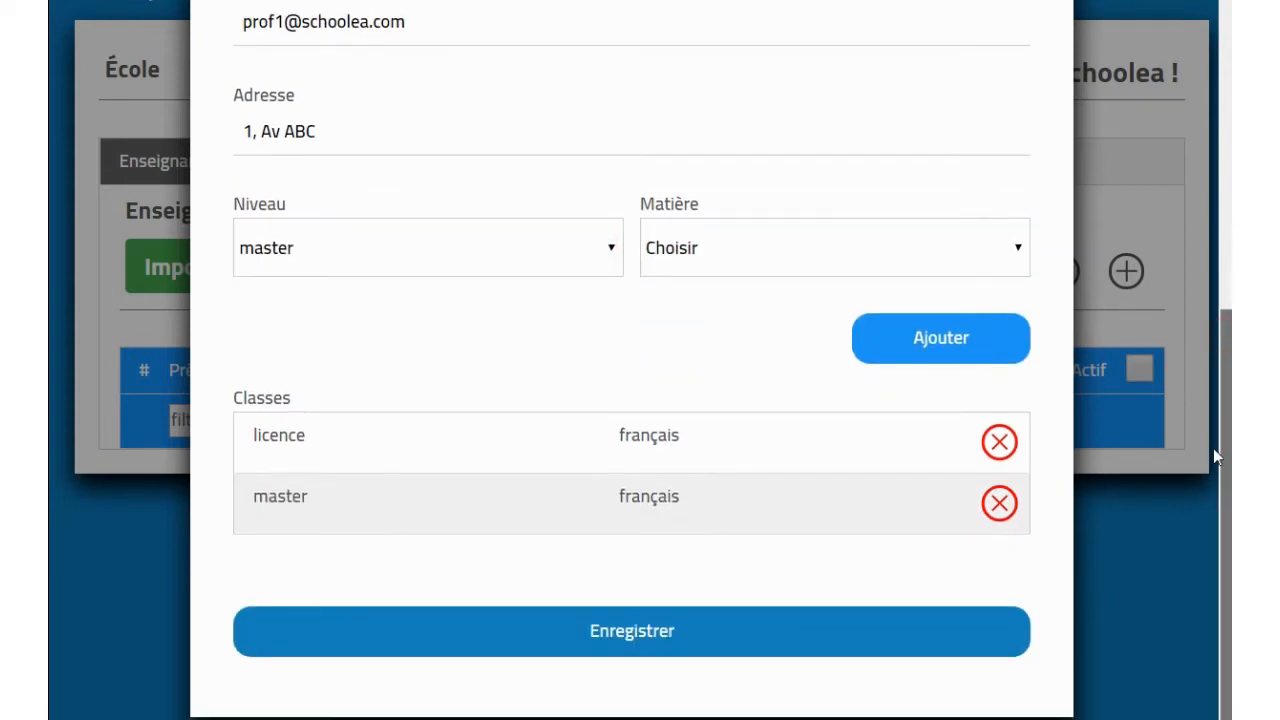
left_click(709, 647)
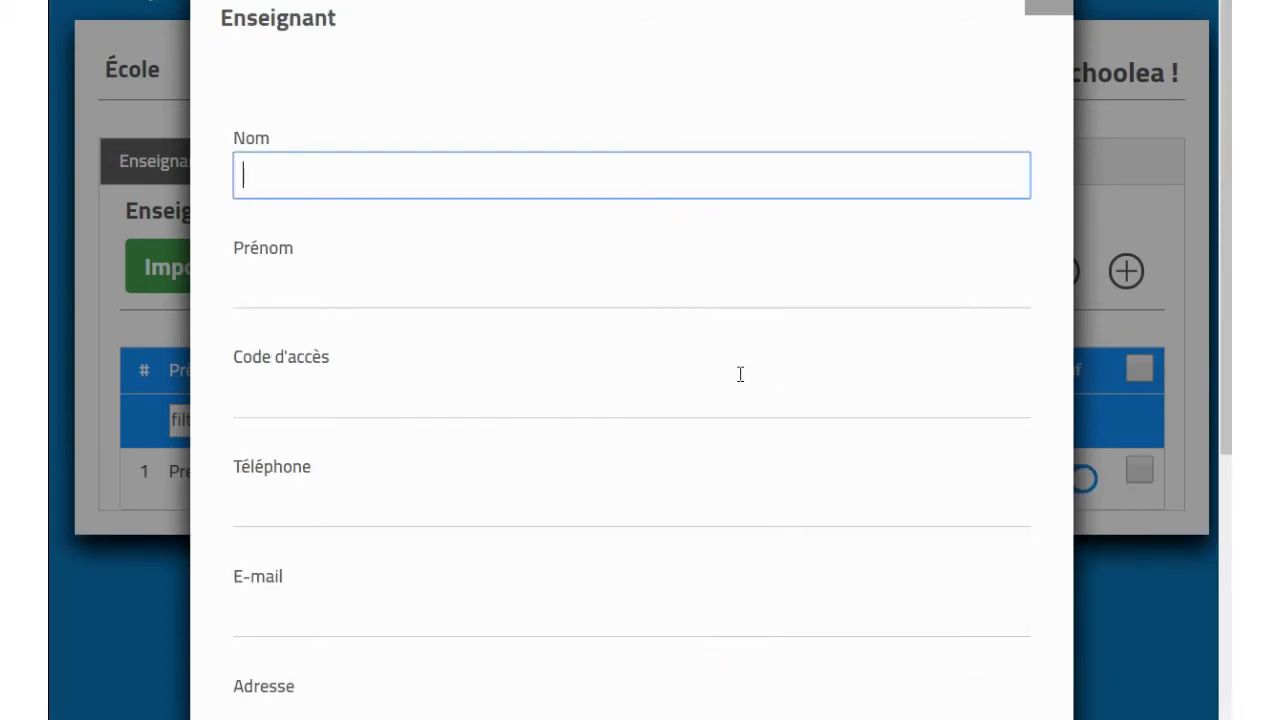
left_click(1051, 10)
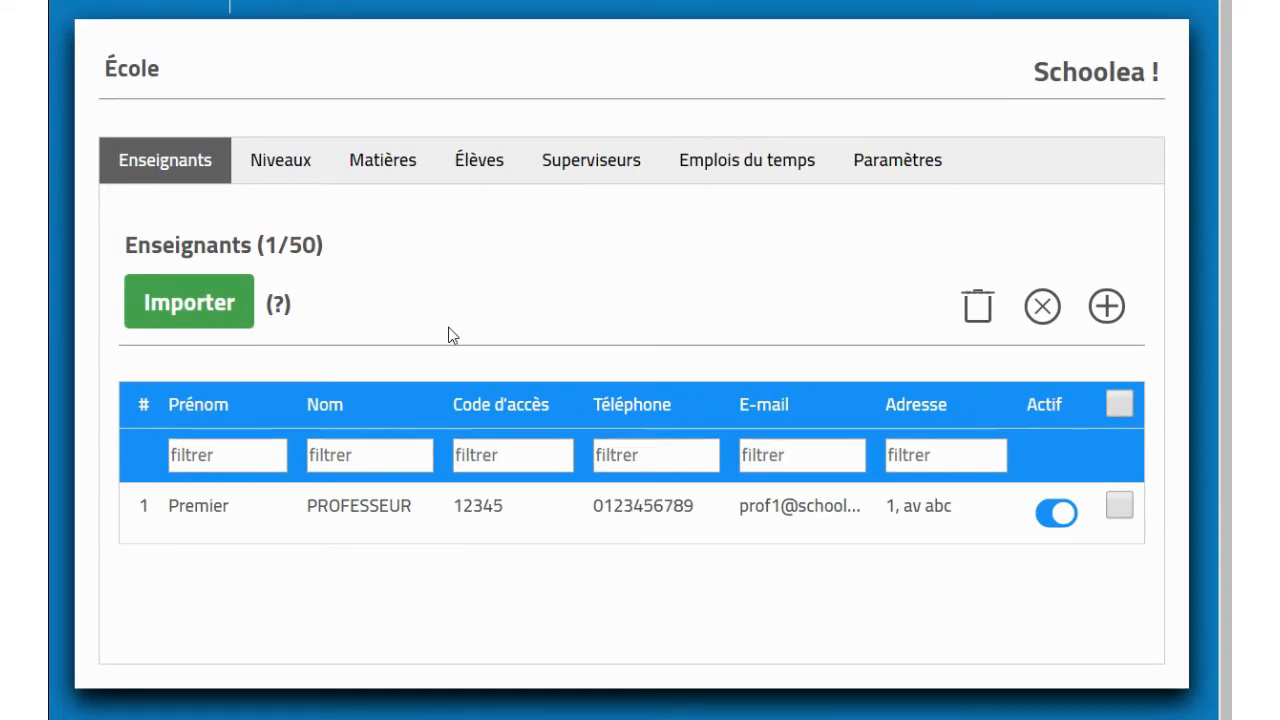
Step: Import teachers from the enseignants.csv file
left_click(185, 312)
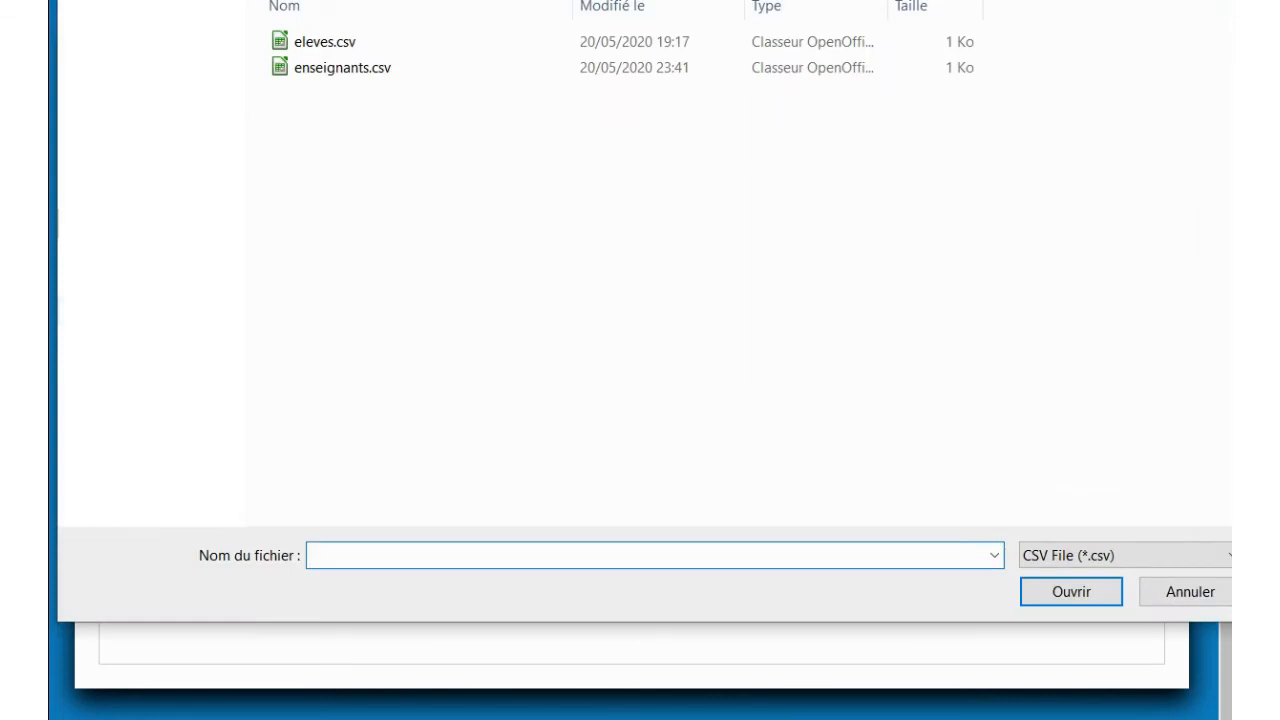
left_click(358, 70)
double_click(358, 70)
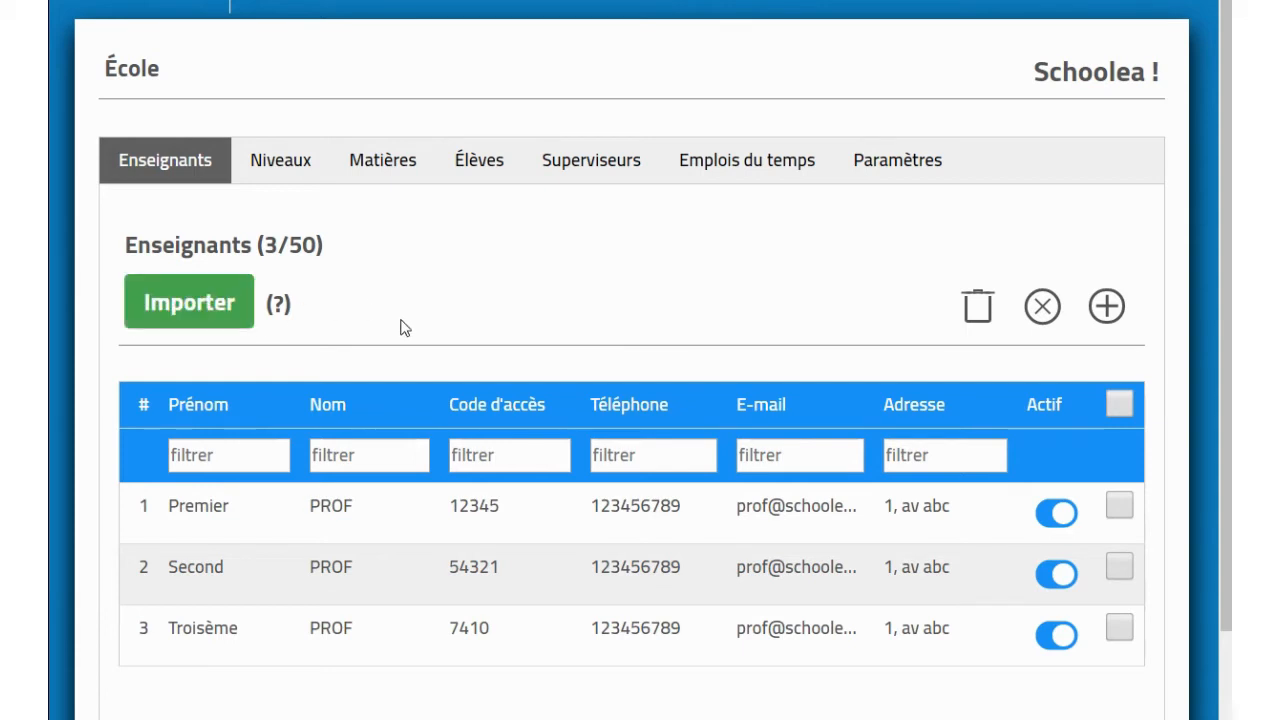
Step: Look over the first imported teacher's details, close them unchanged, and switch to Élèves
left_click(331, 512)
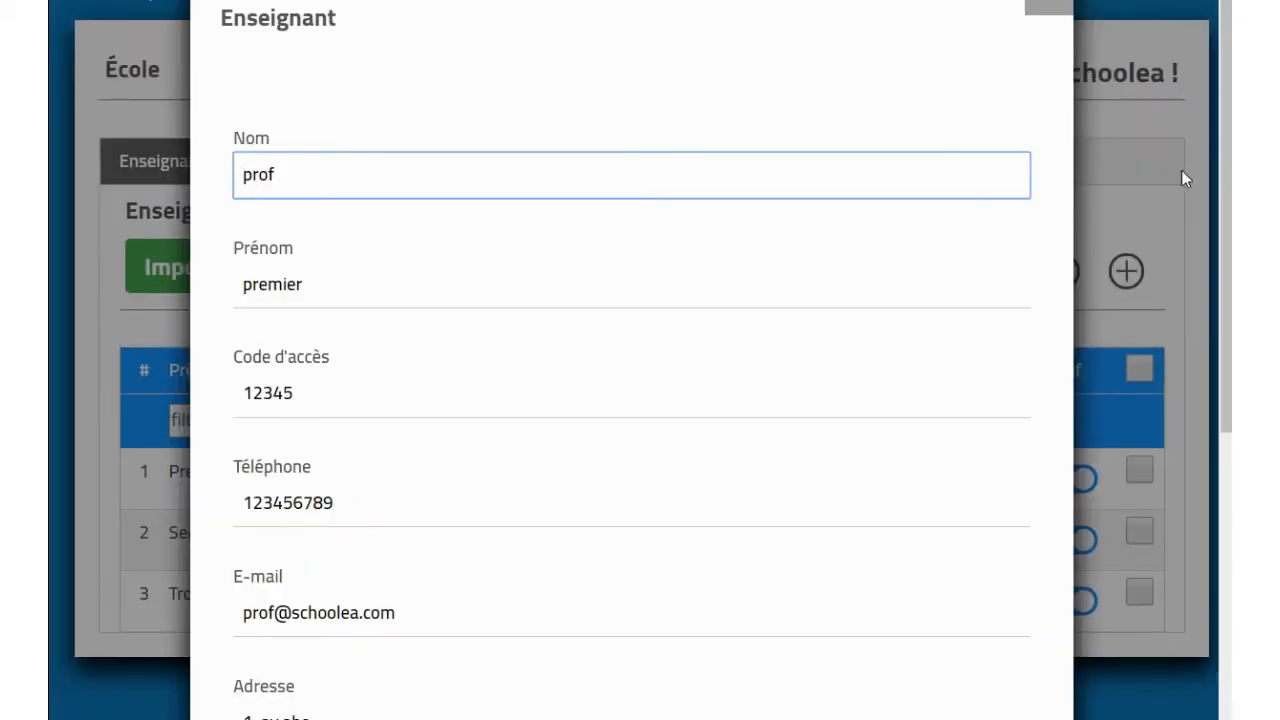
left_click_drag(1231, 106, 1216, 433)
scroll(1218, 88, "up", 3)
left_click(1045, 10)
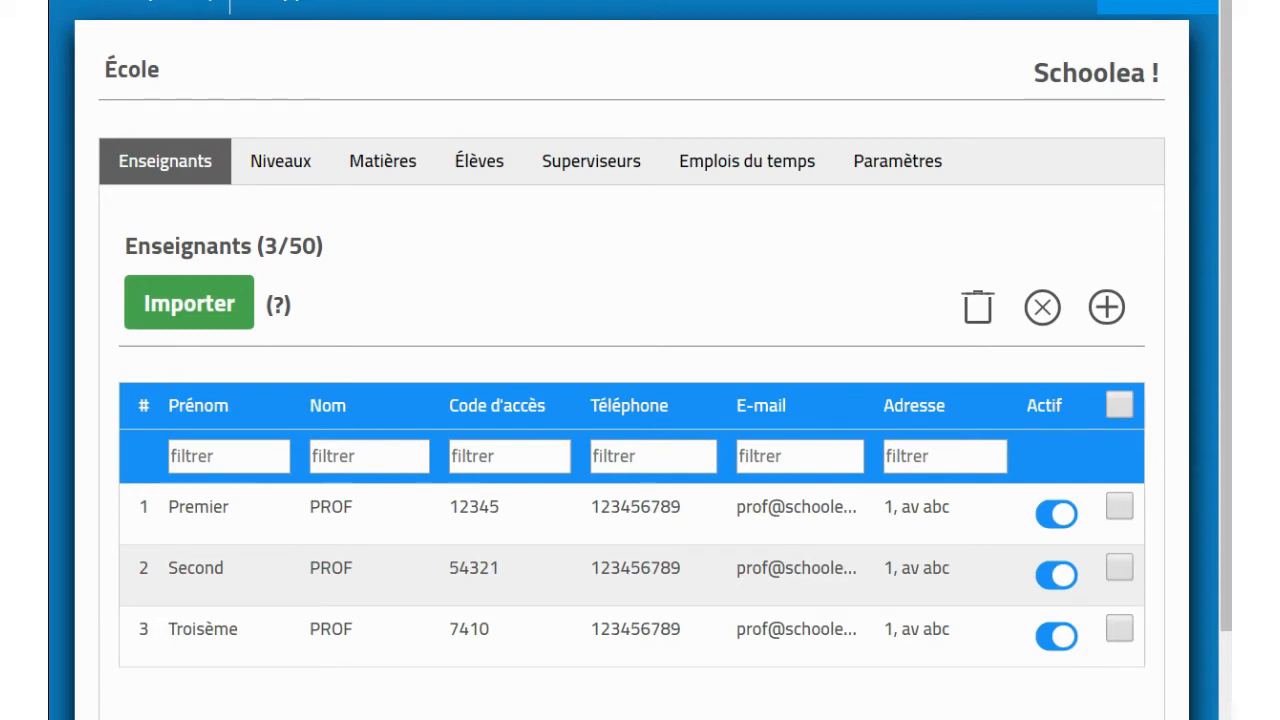
left_click(481, 177)
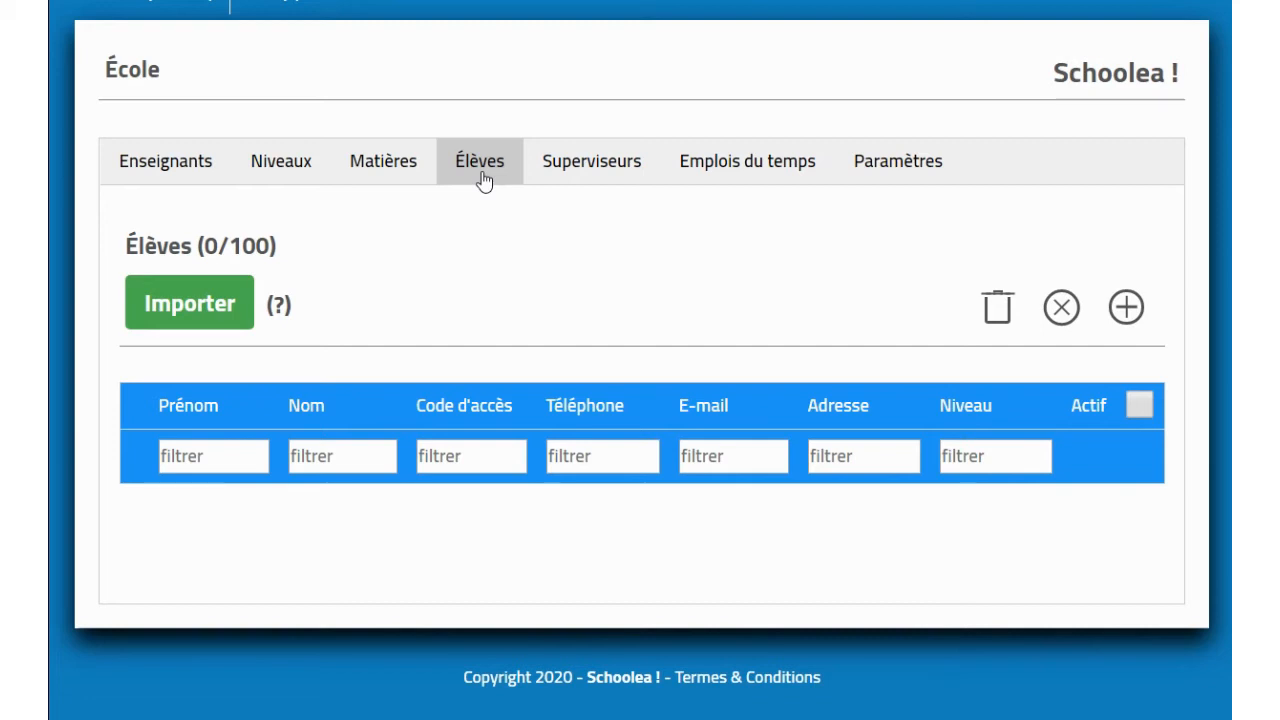
Step: Start a new student and place them in the licence level
left_click(482, 176)
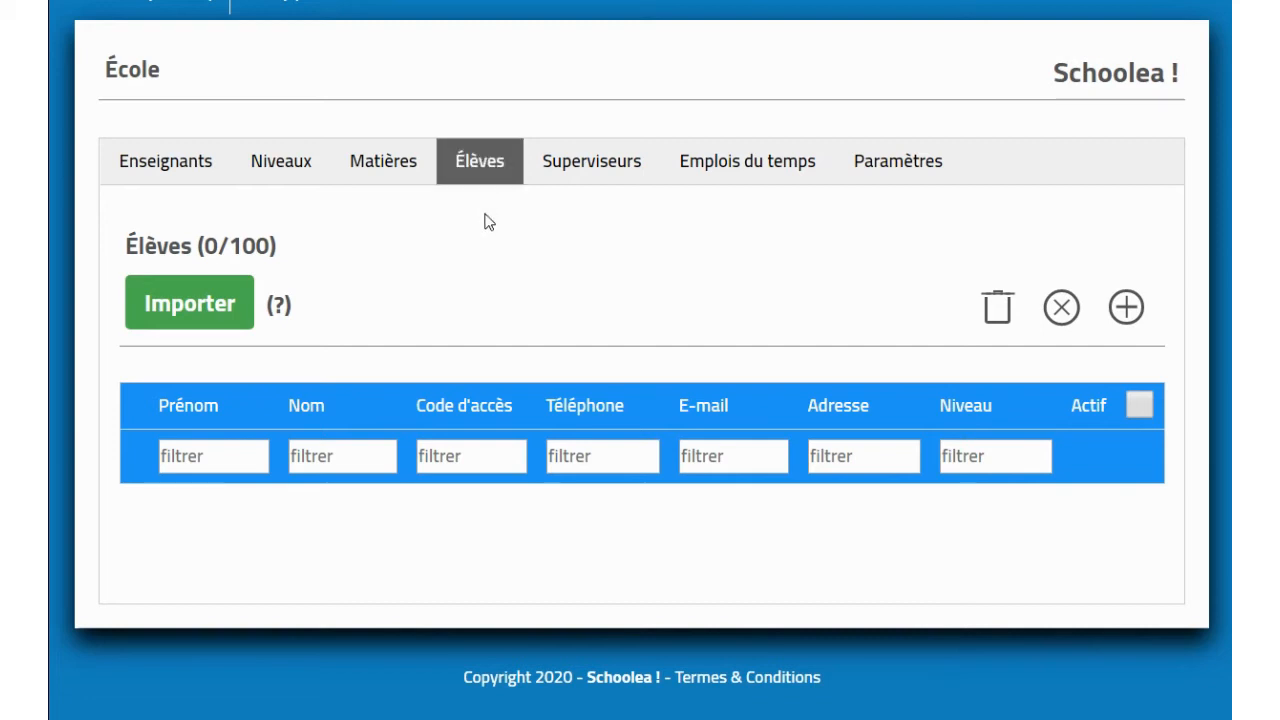
left_click(1126, 310)
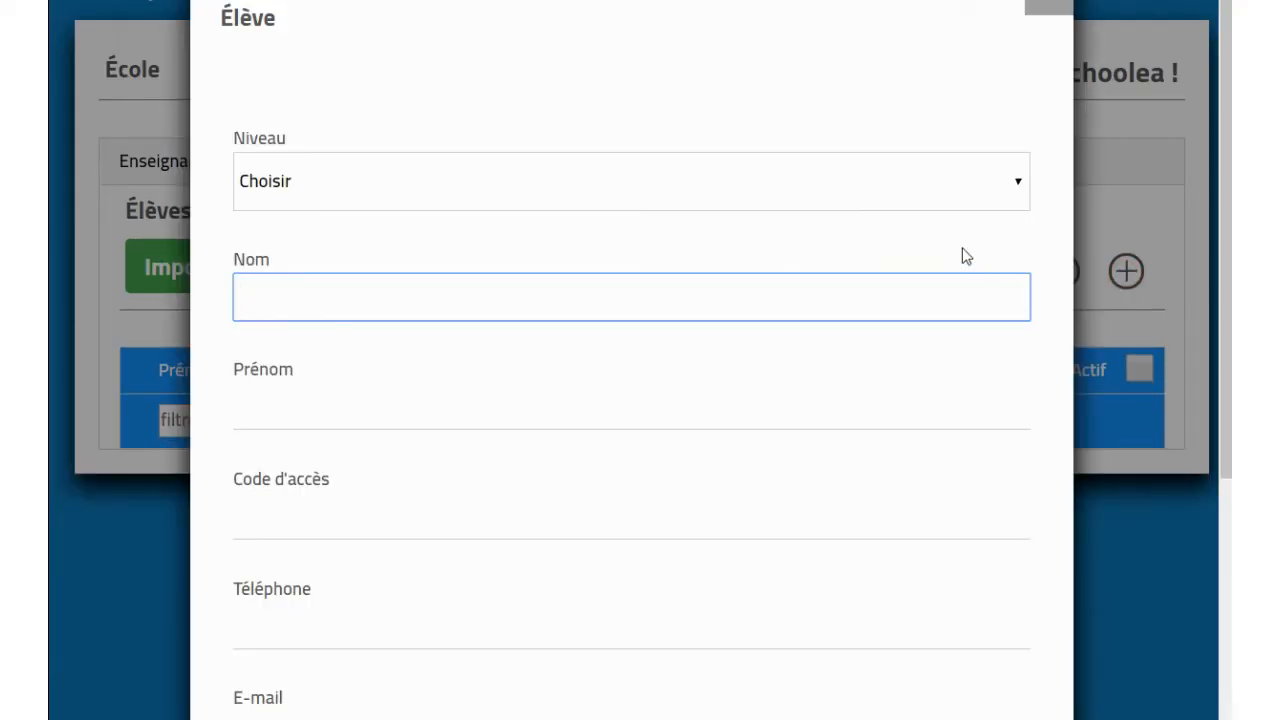
left_click(926, 185)
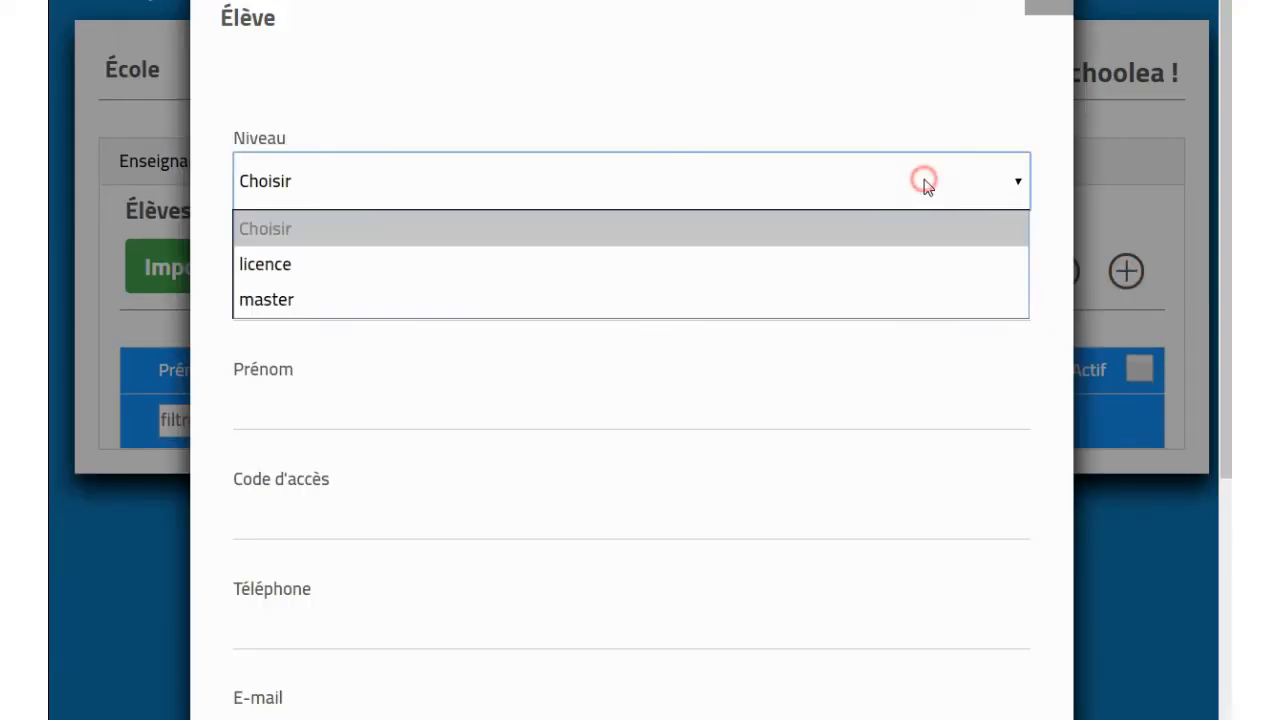
left_click(751, 262)
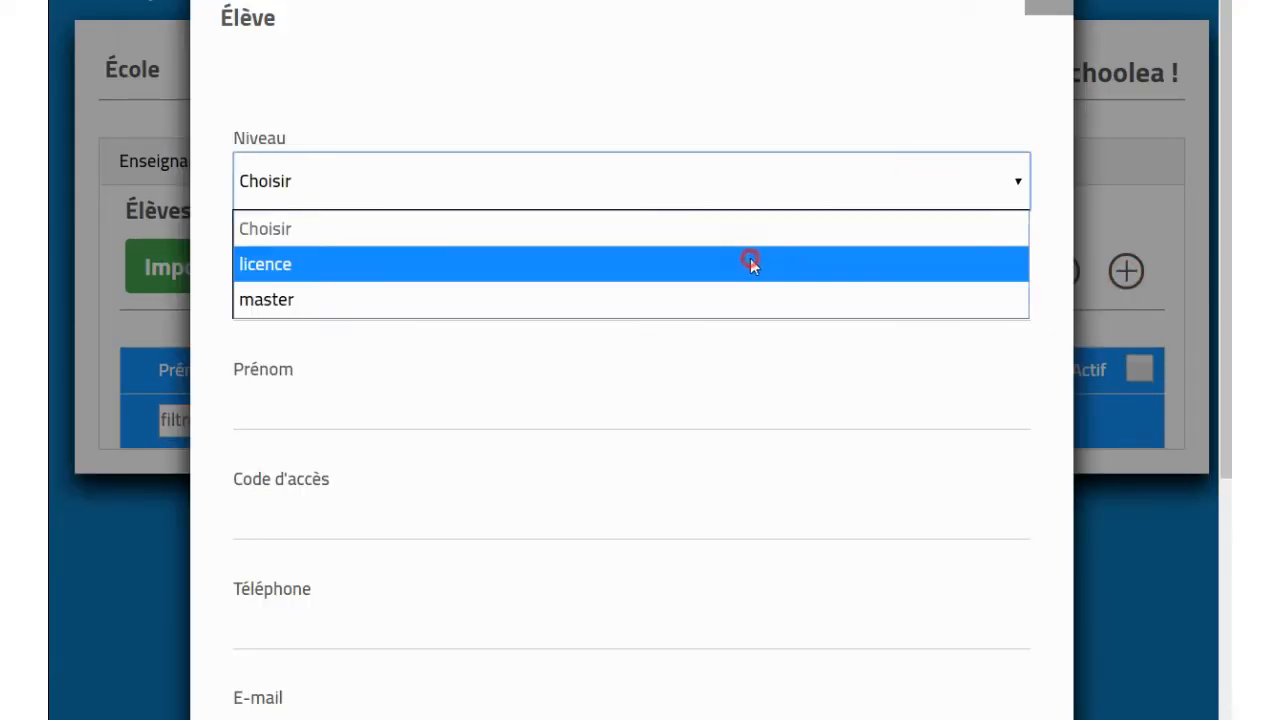
Step: Enter the student's last name, first name and access code, then save and close
left_click(677, 305)
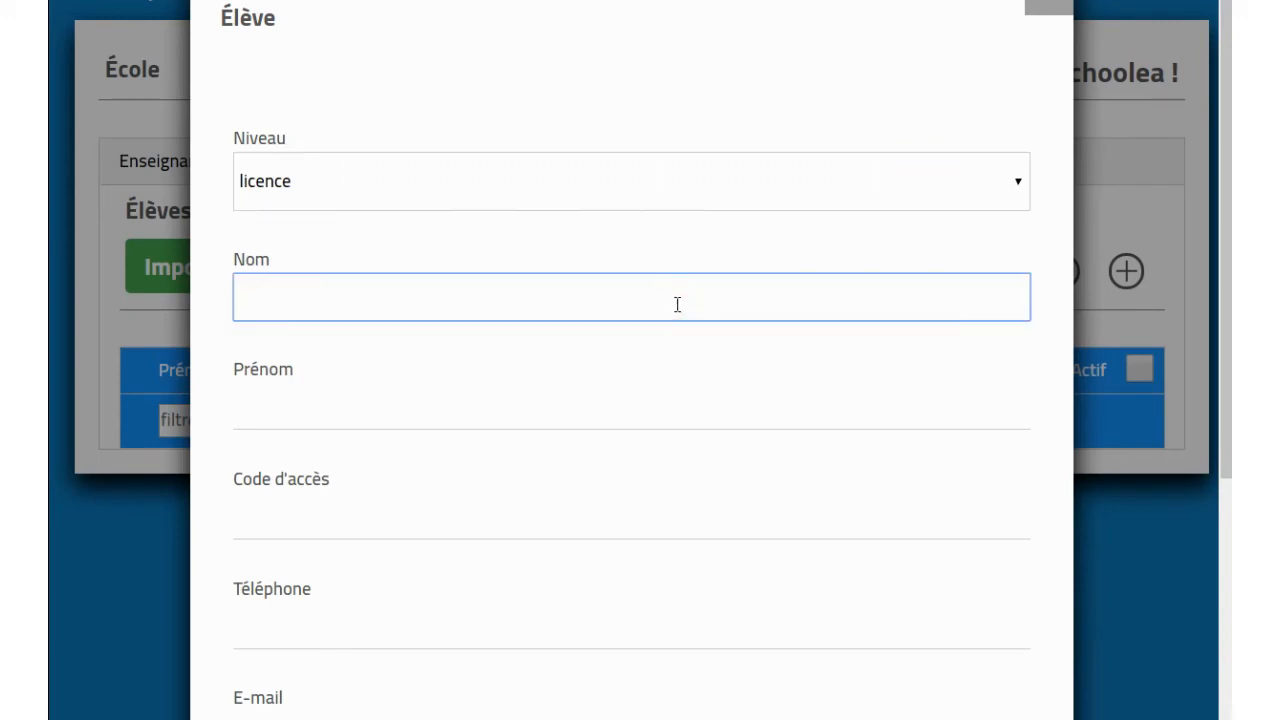
type("eleve")
key("Tab")
type("premi")
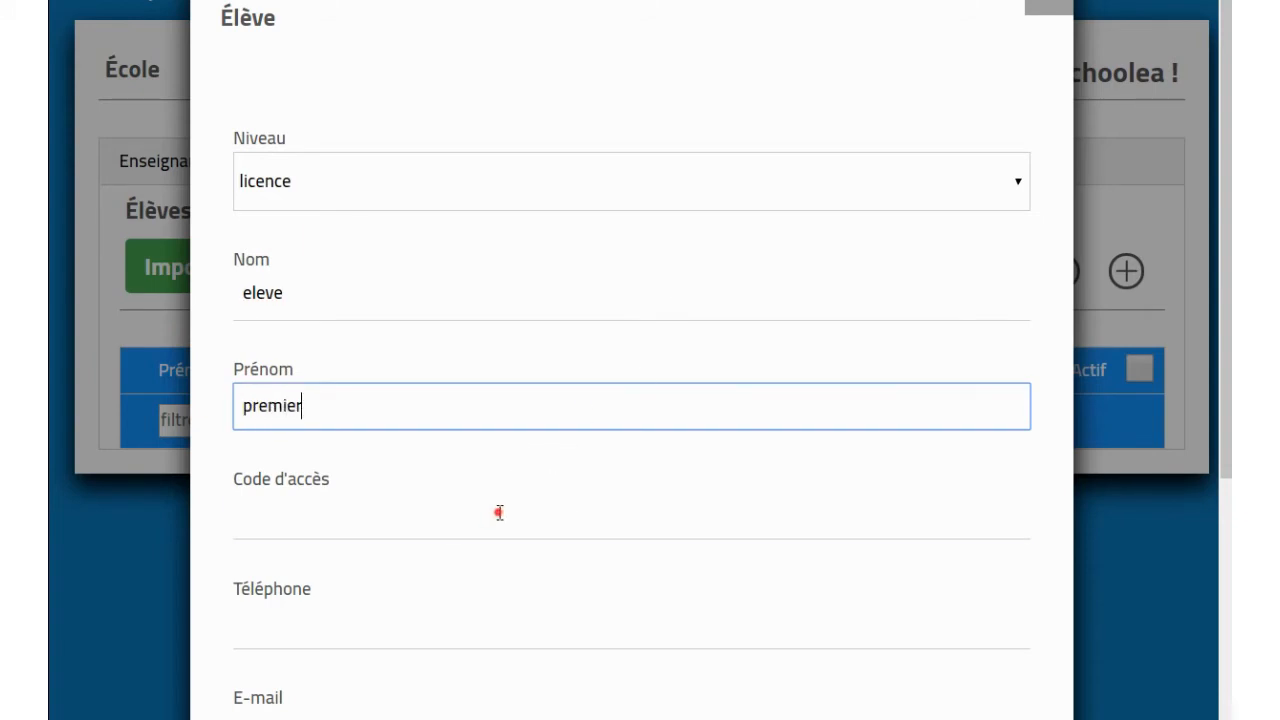
left_click(441, 524)
type("12345")
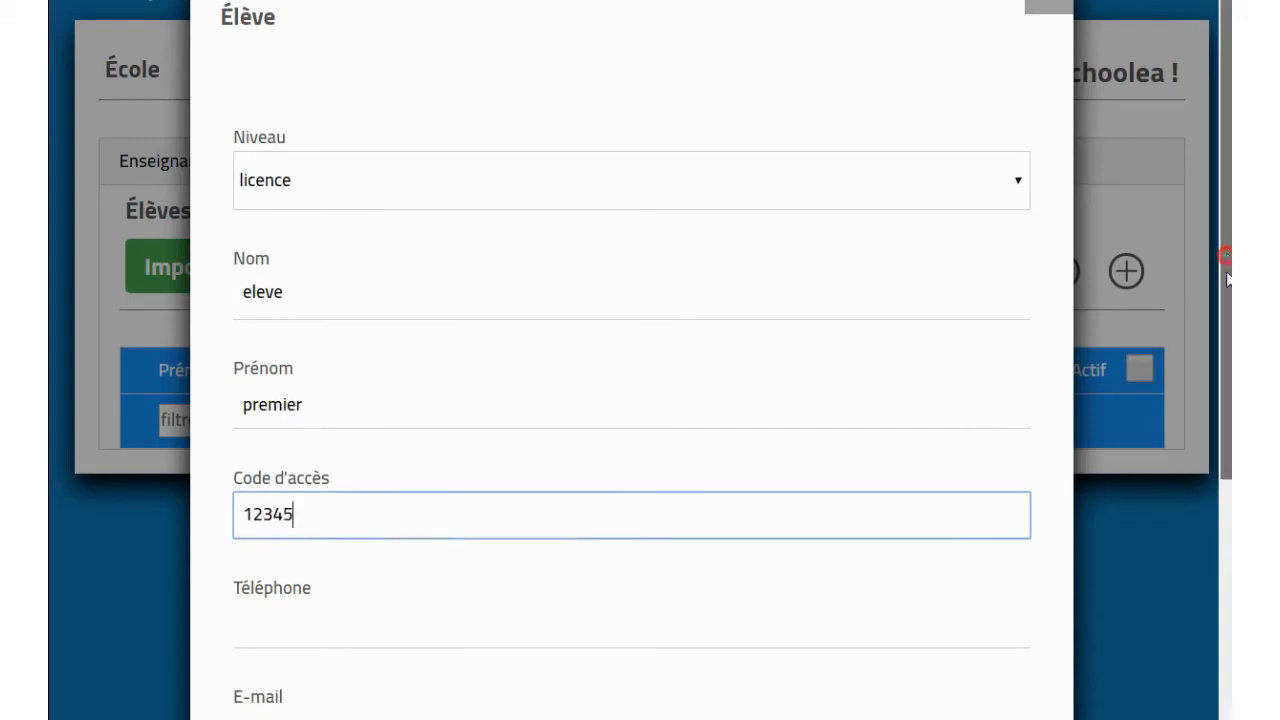
left_click_drag(1224, 260, 1230, 540)
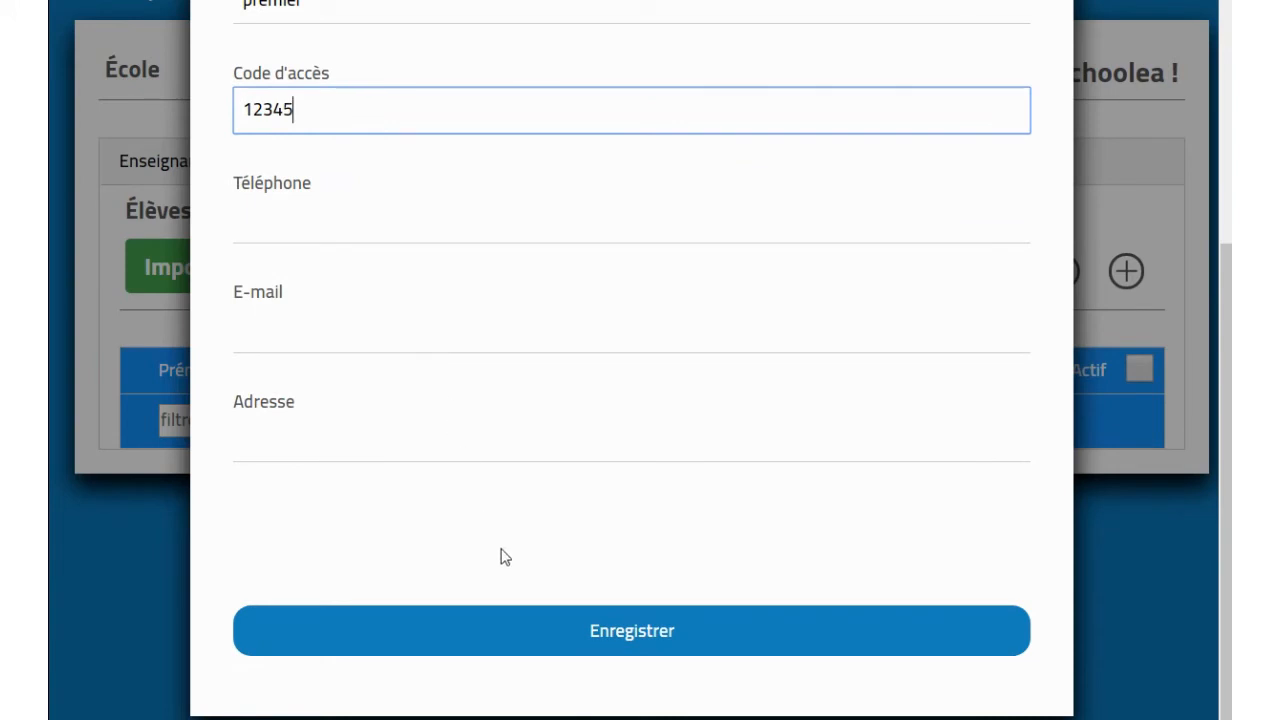
left_click(525, 643)
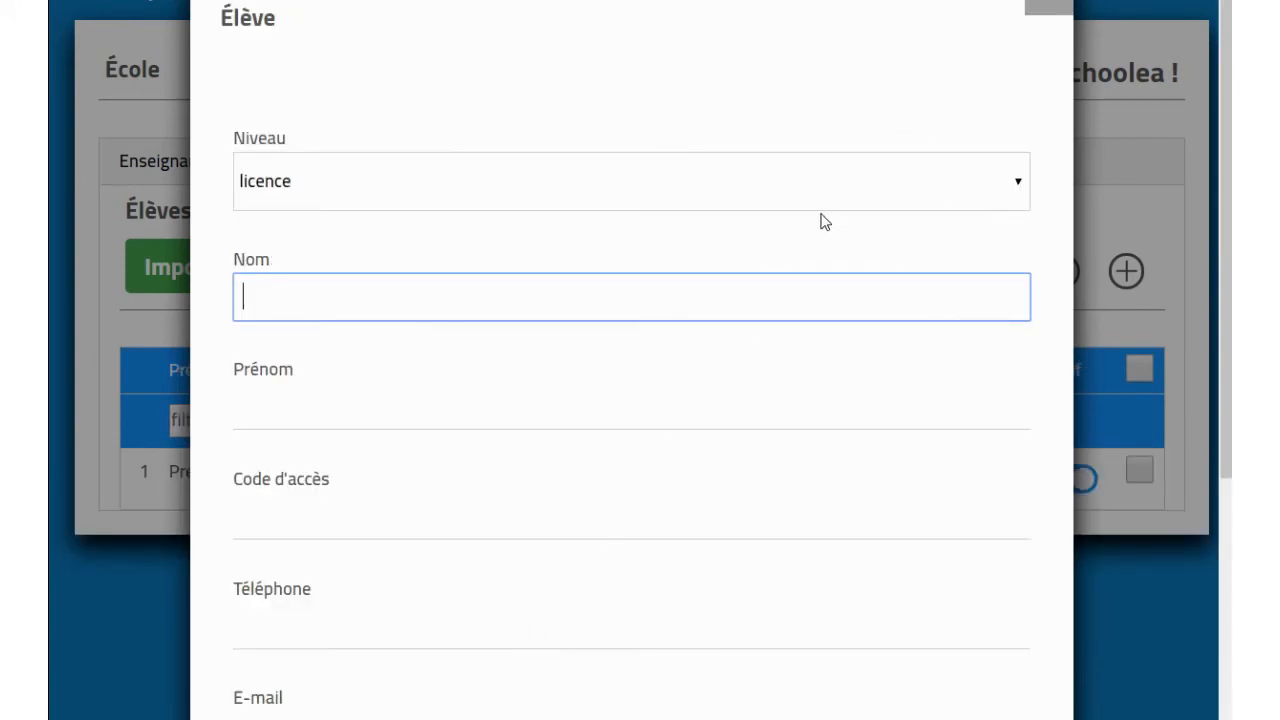
left_click(1050, 8)
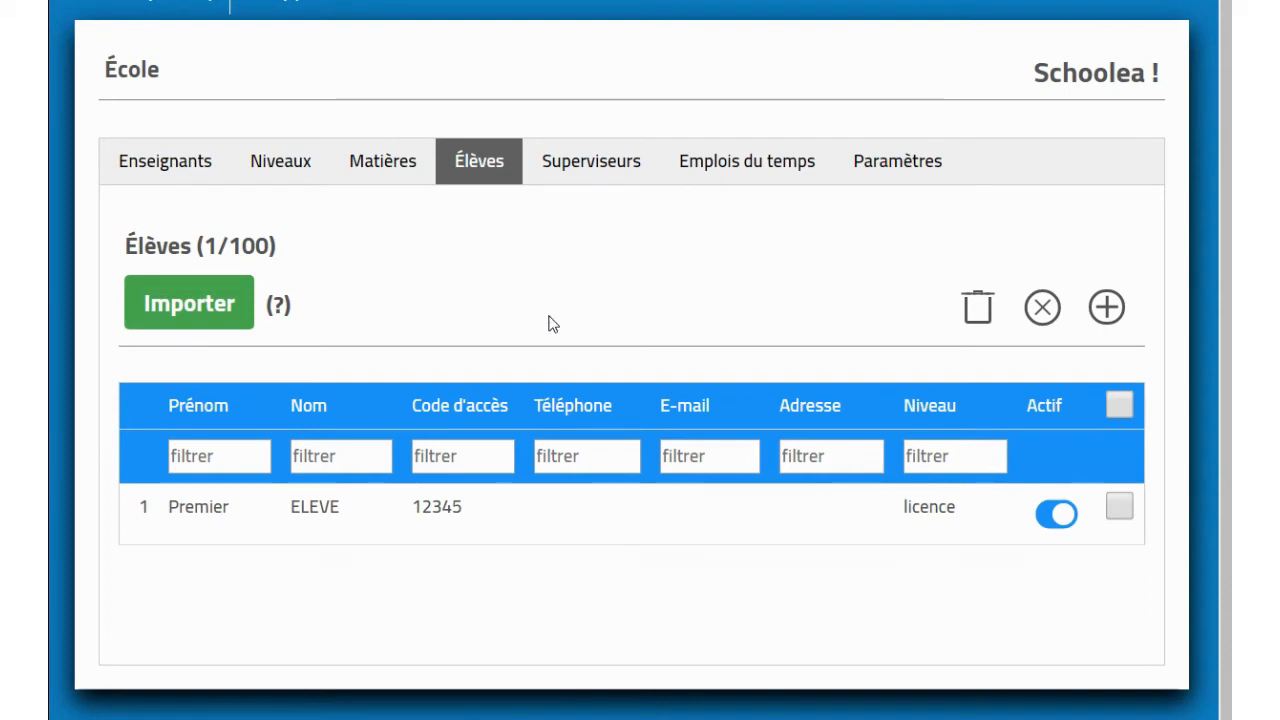
Step: Retype the first student's last name with accents, save it, and begin a CSV import
left_click(311, 510)
left_click_drag(390, 297, 241, 311)
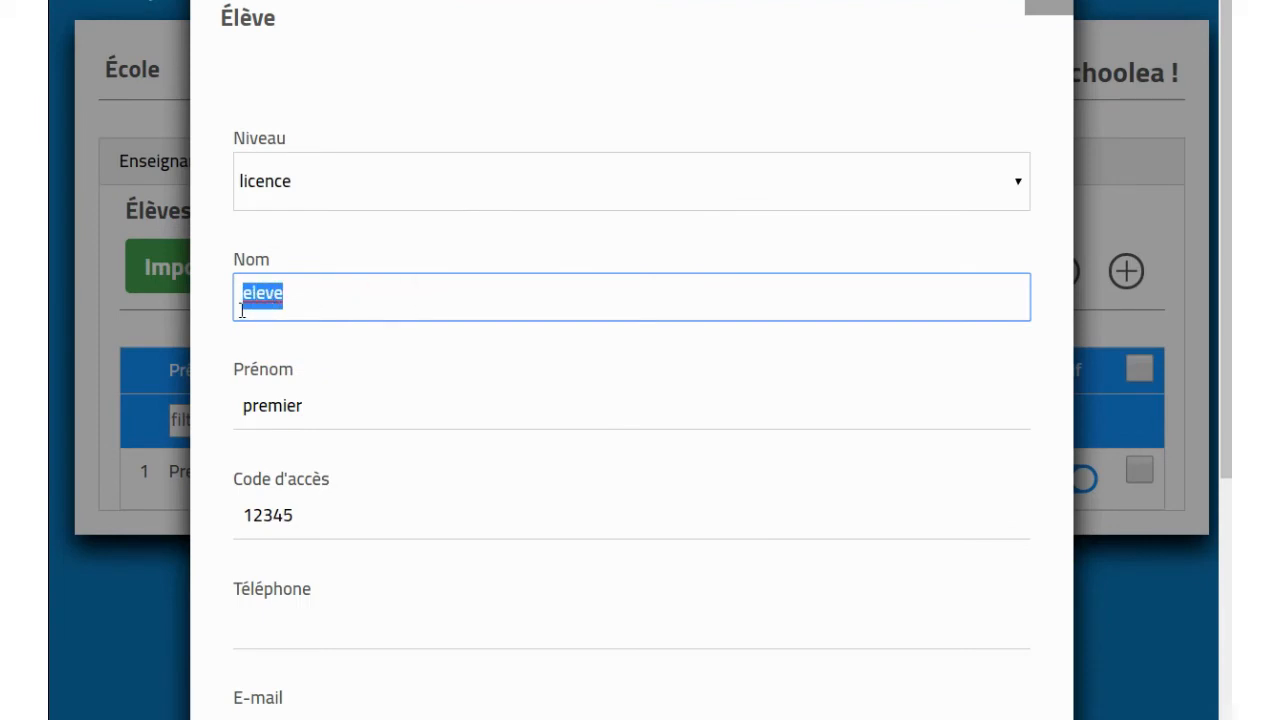
type("élève")
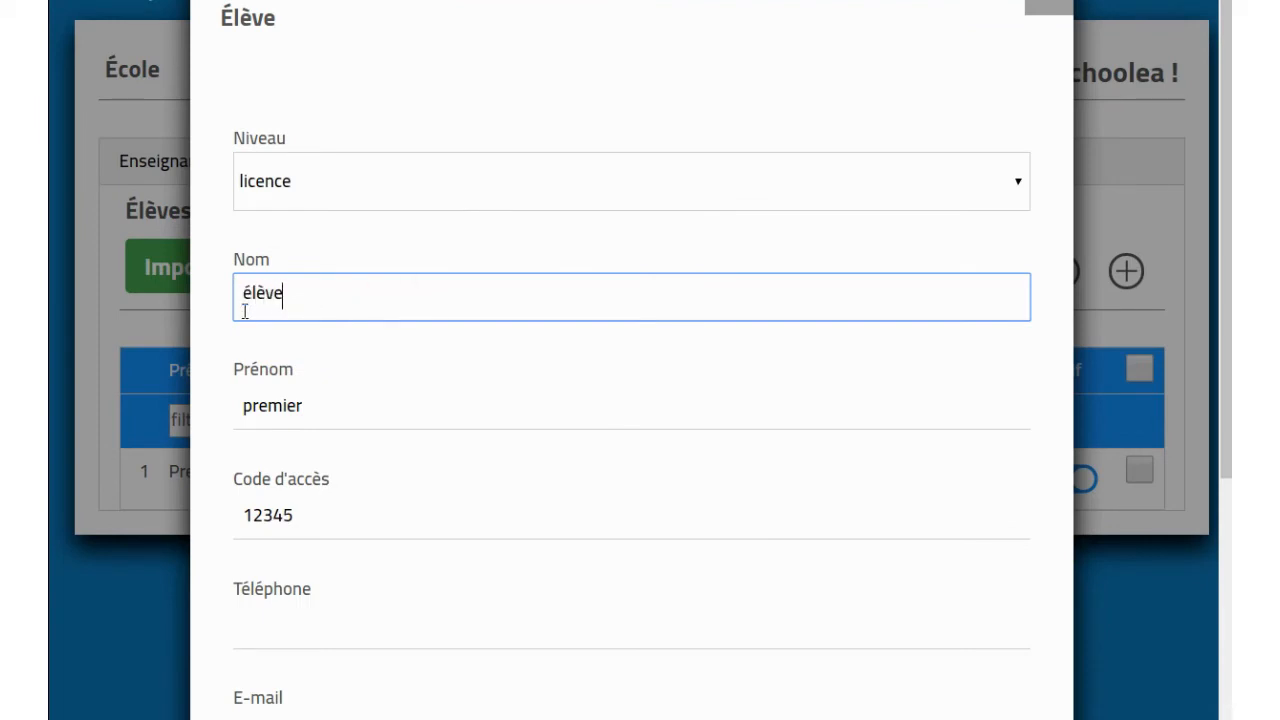
scroll(855, 445, "down", 5)
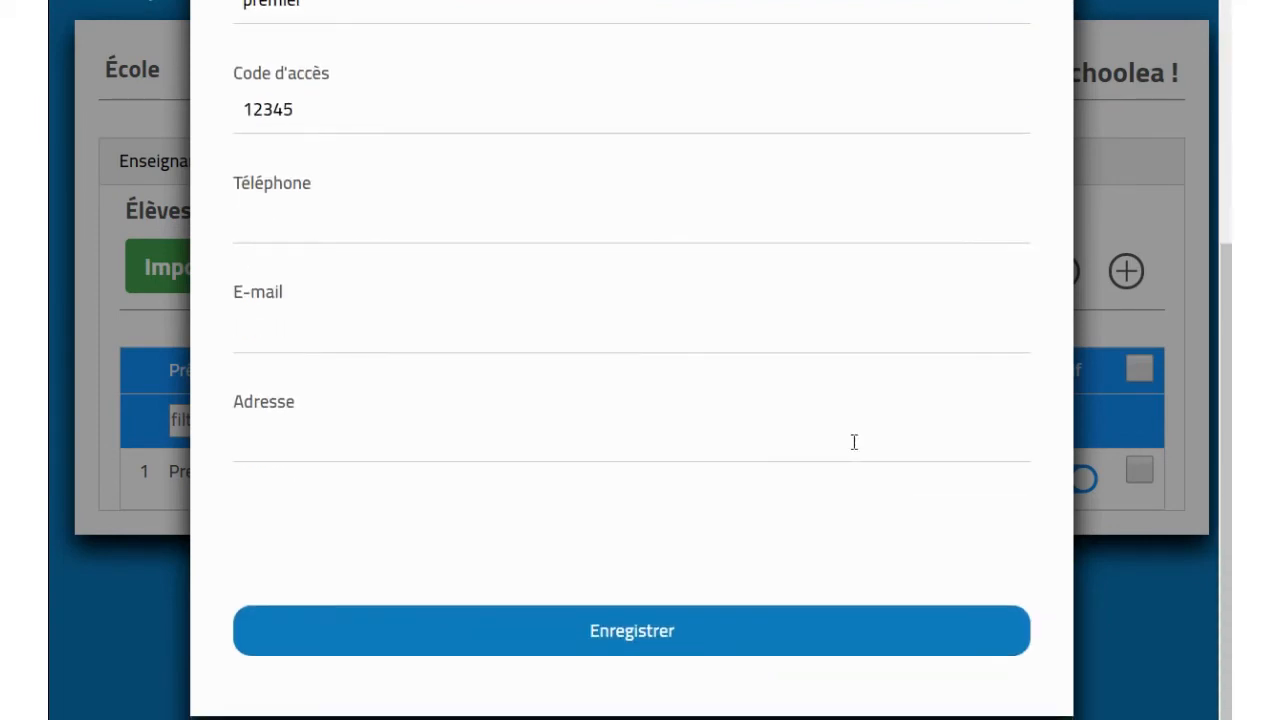
left_click(684, 650)
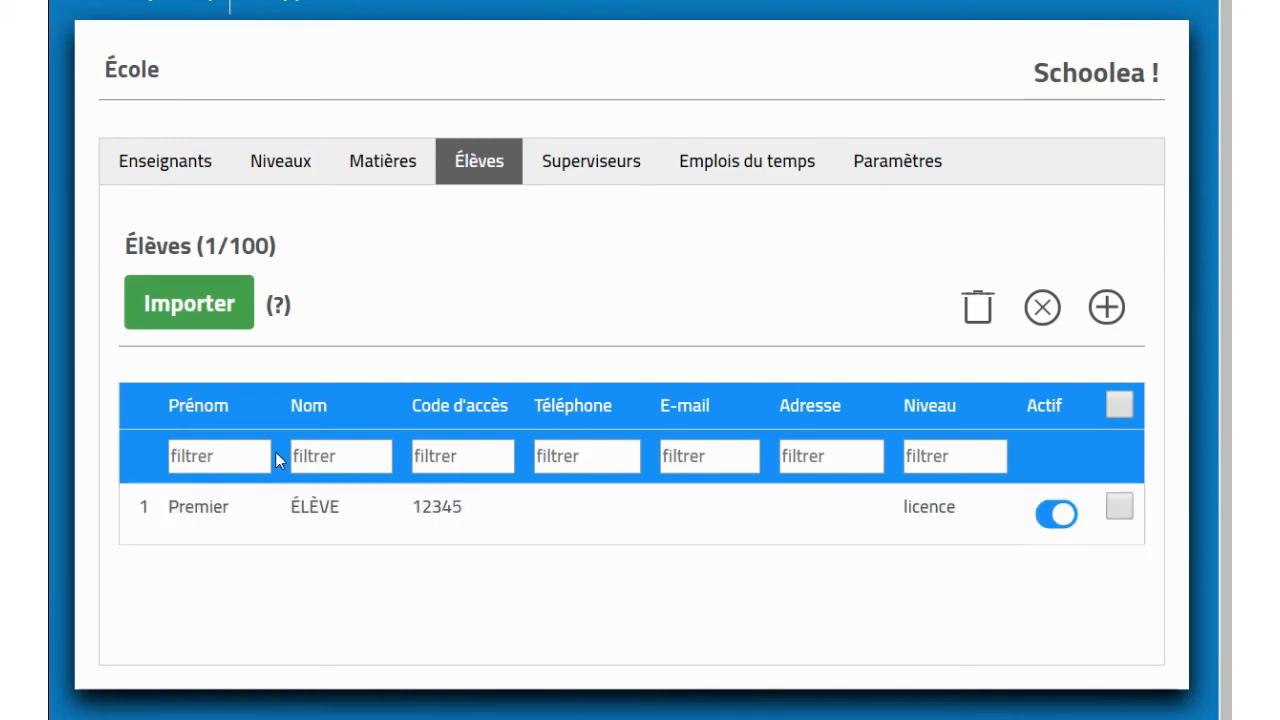
left_click(194, 305)
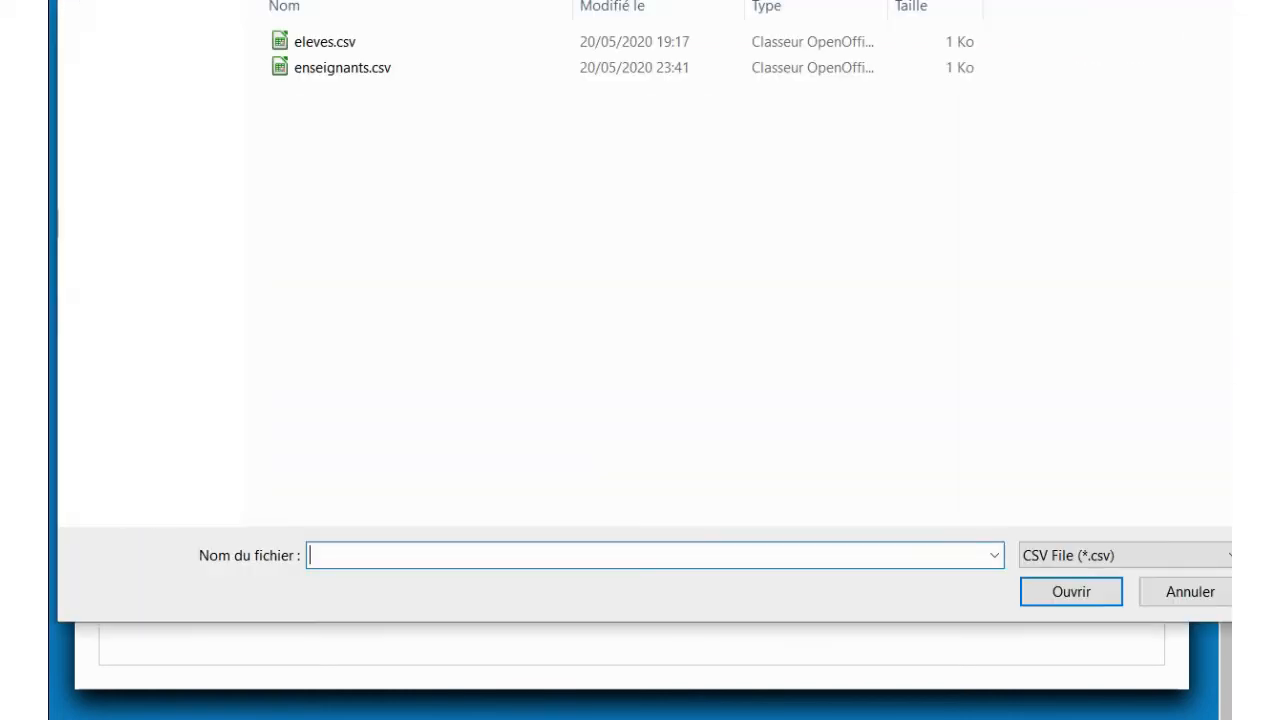
Step: Import eleves.csv and scroll to check the six students across licence and master
double_click(337, 42)
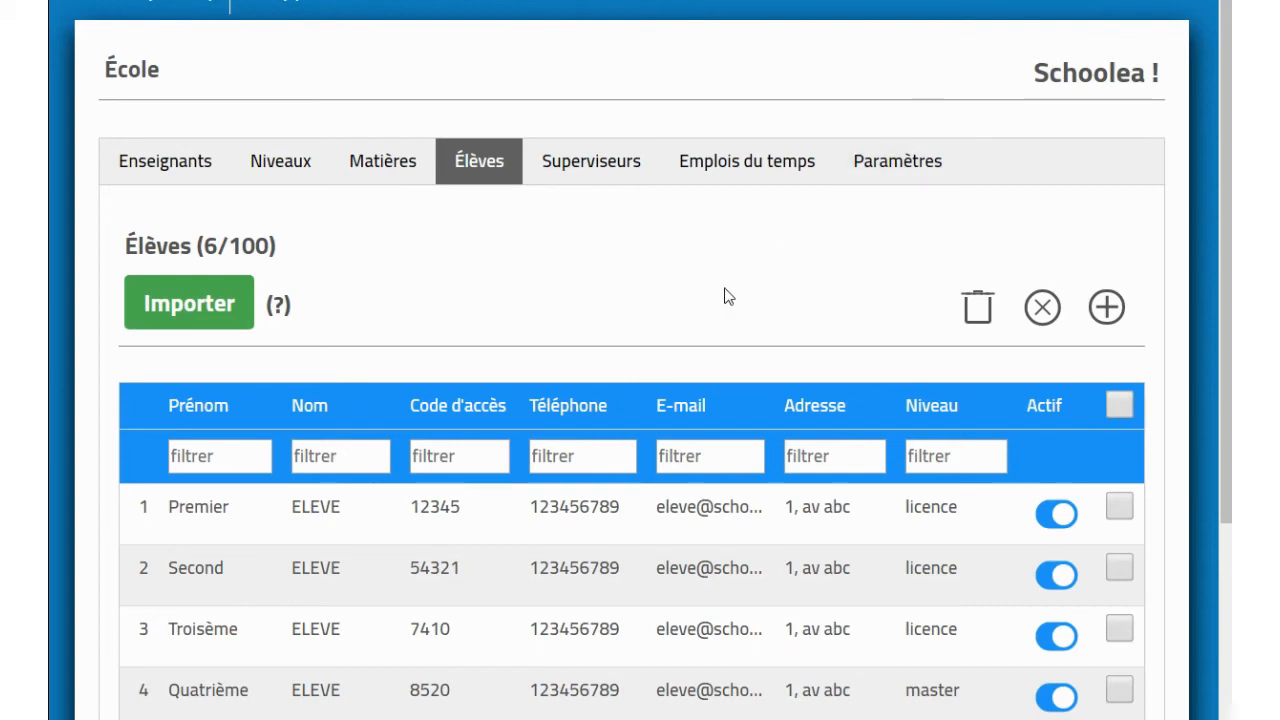
scroll(727, 296, "down", 3)
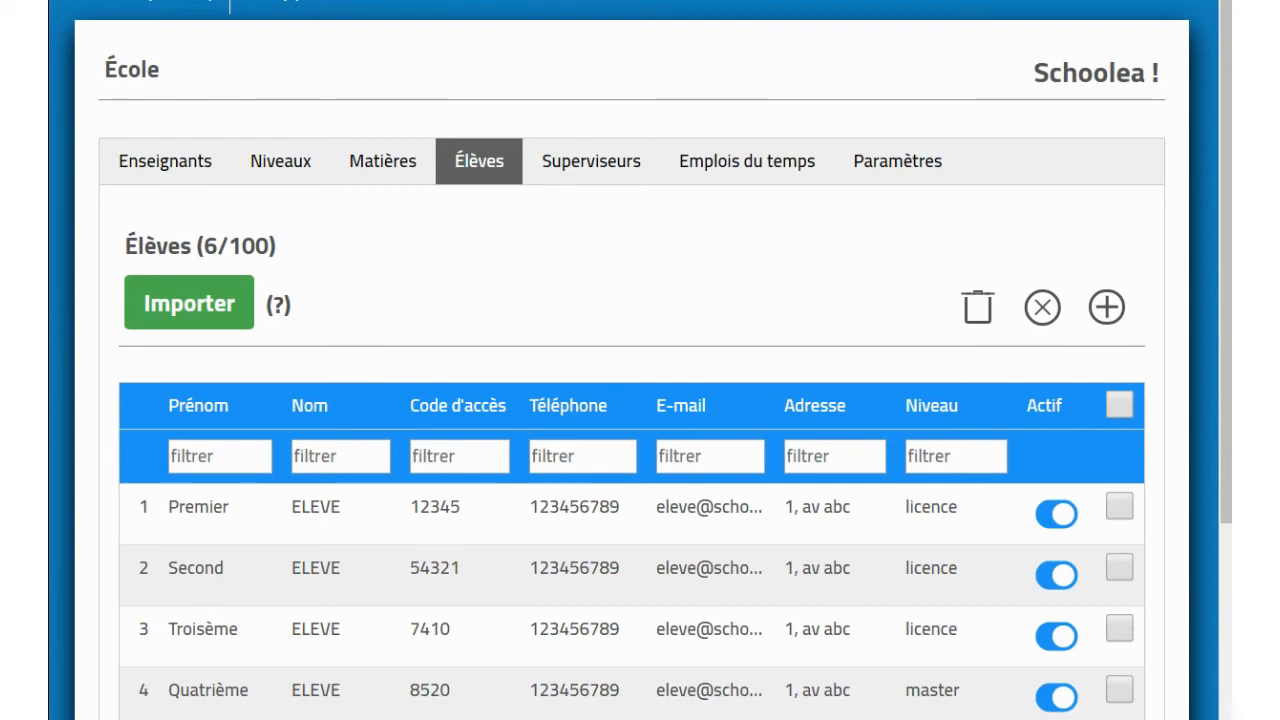
Step: On the Emplois du temps page, keep Niveau Licence and apply a 08:00–18:00 day range
left_click(746, 176)
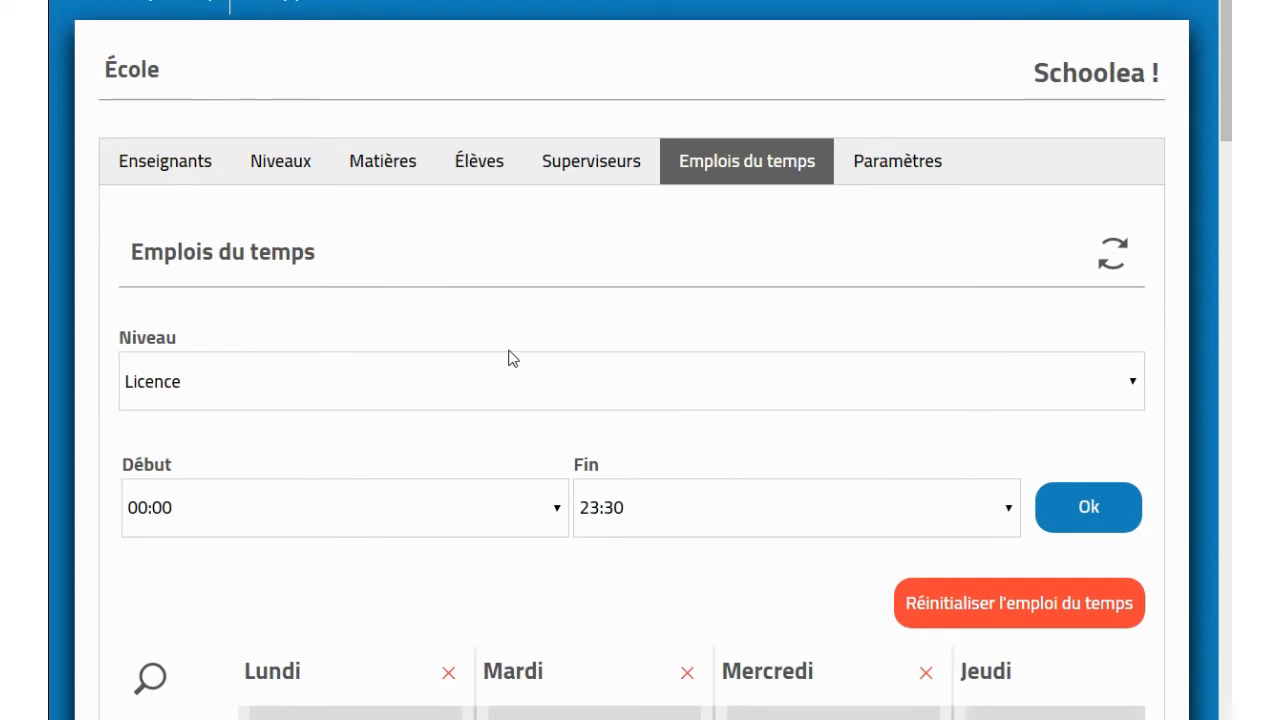
left_click(411, 397)
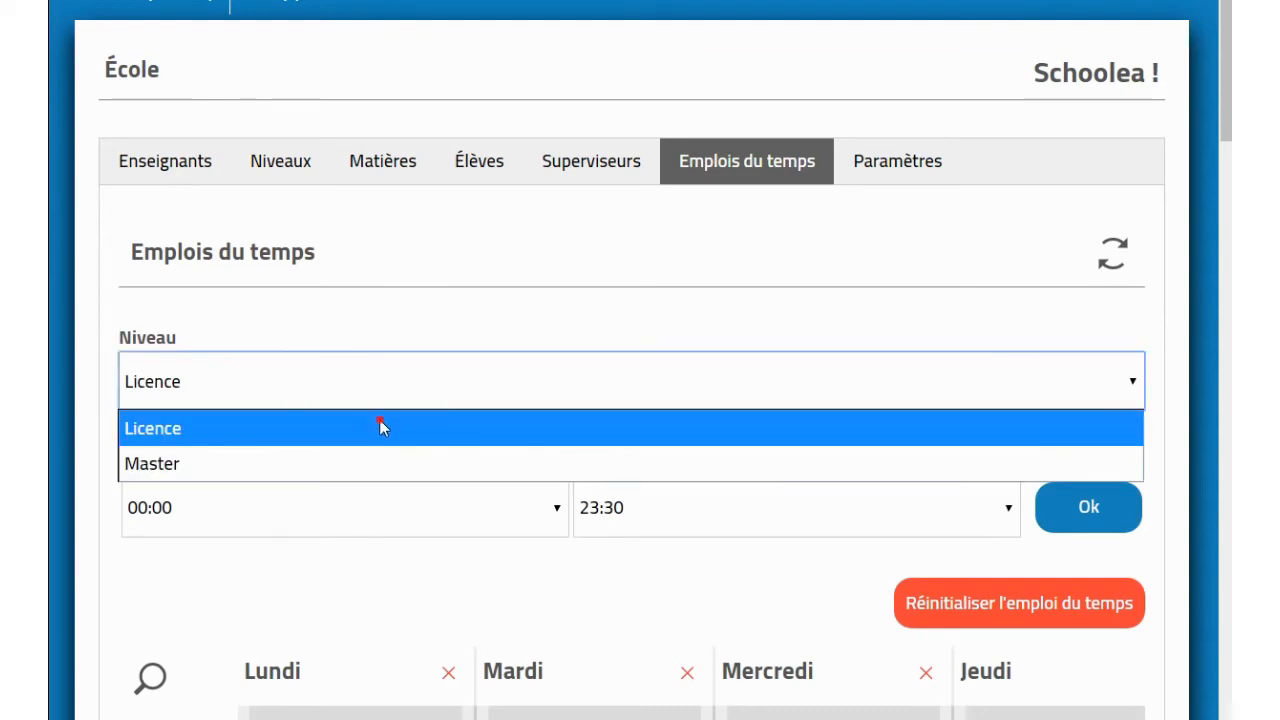
left_click(382, 423)
scroll(400, 416, "down", 1)
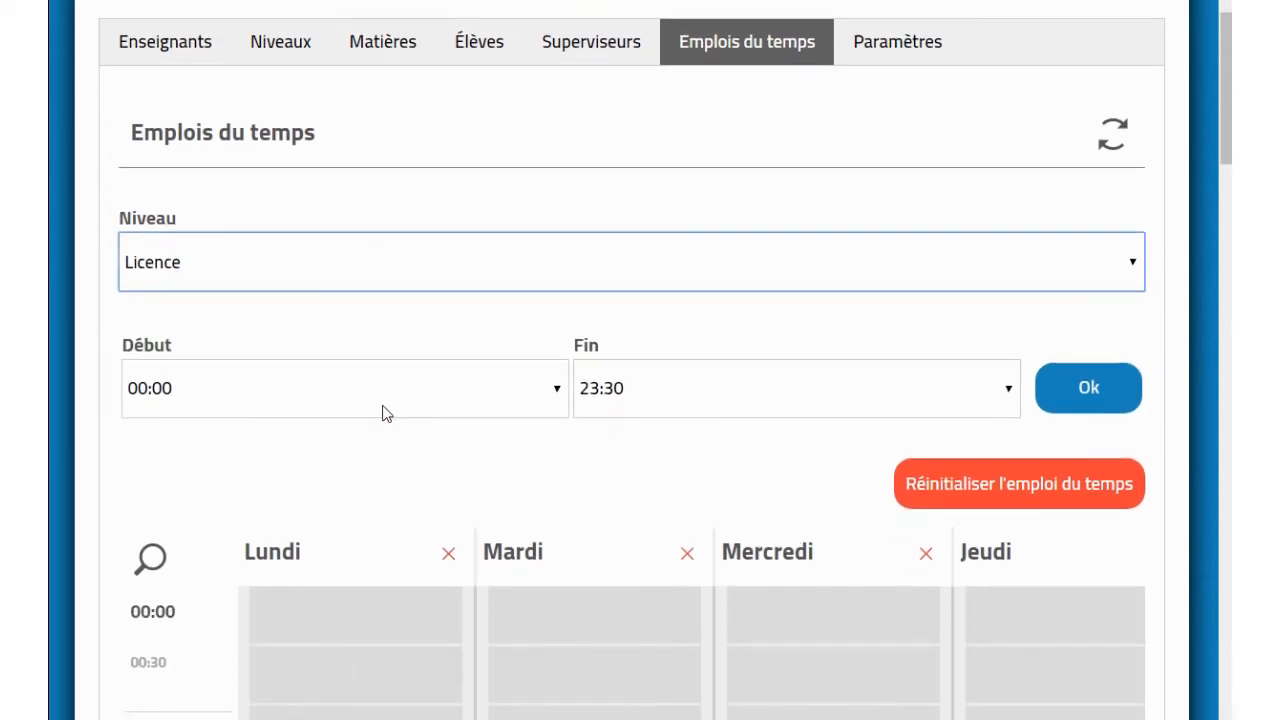
left_click(380, 413)
scroll(306, 235, "down", 3)
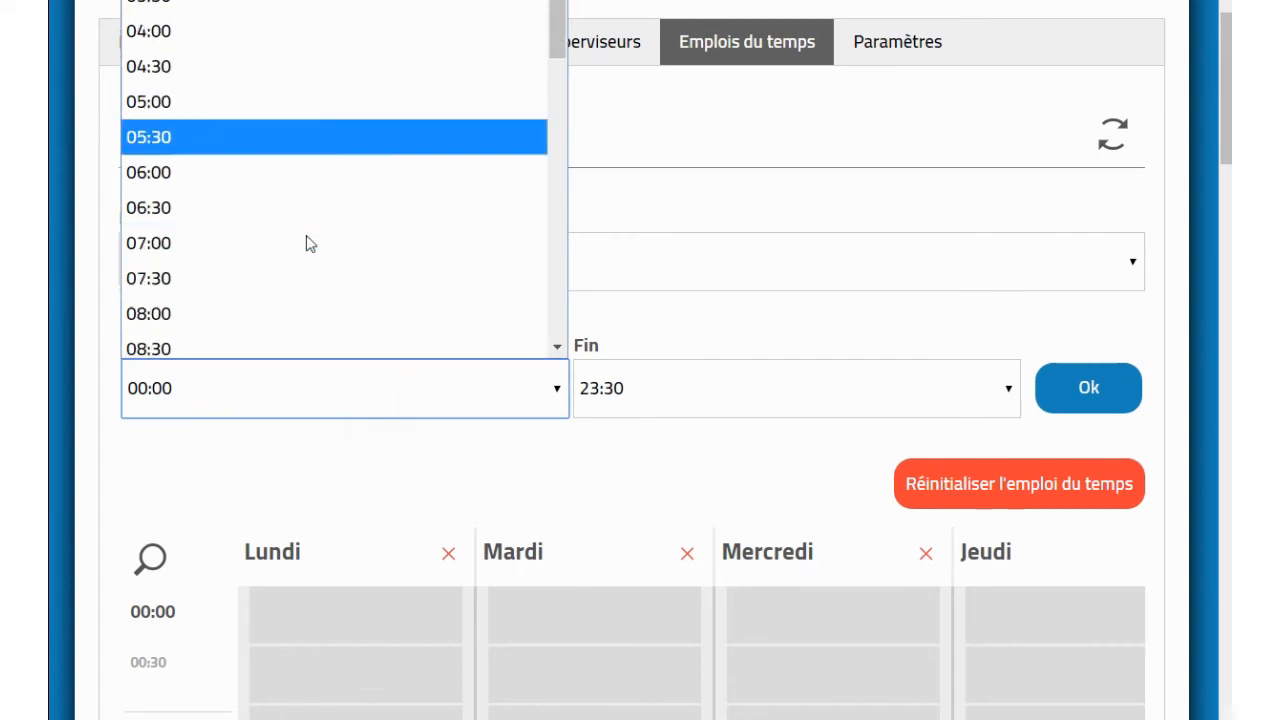
left_click(288, 207)
left_click(600, 380)
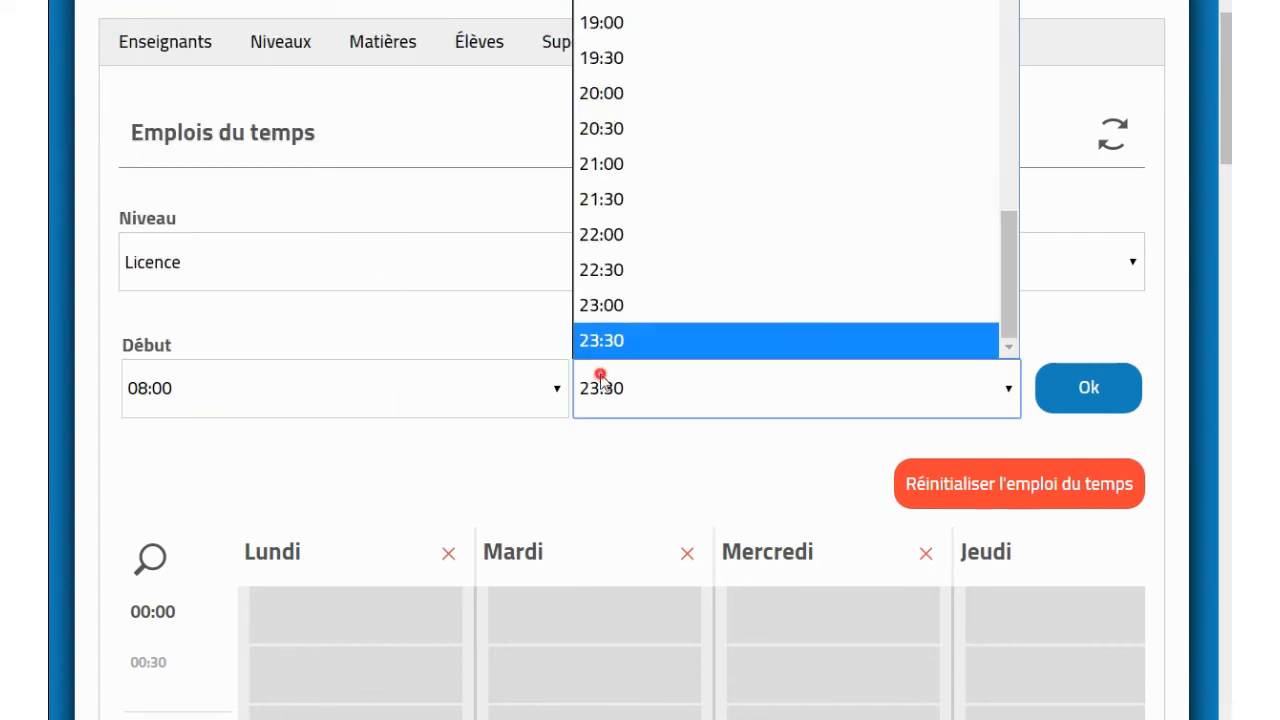
scroll(690, 330, "up", 3)
left_click(675, 195)
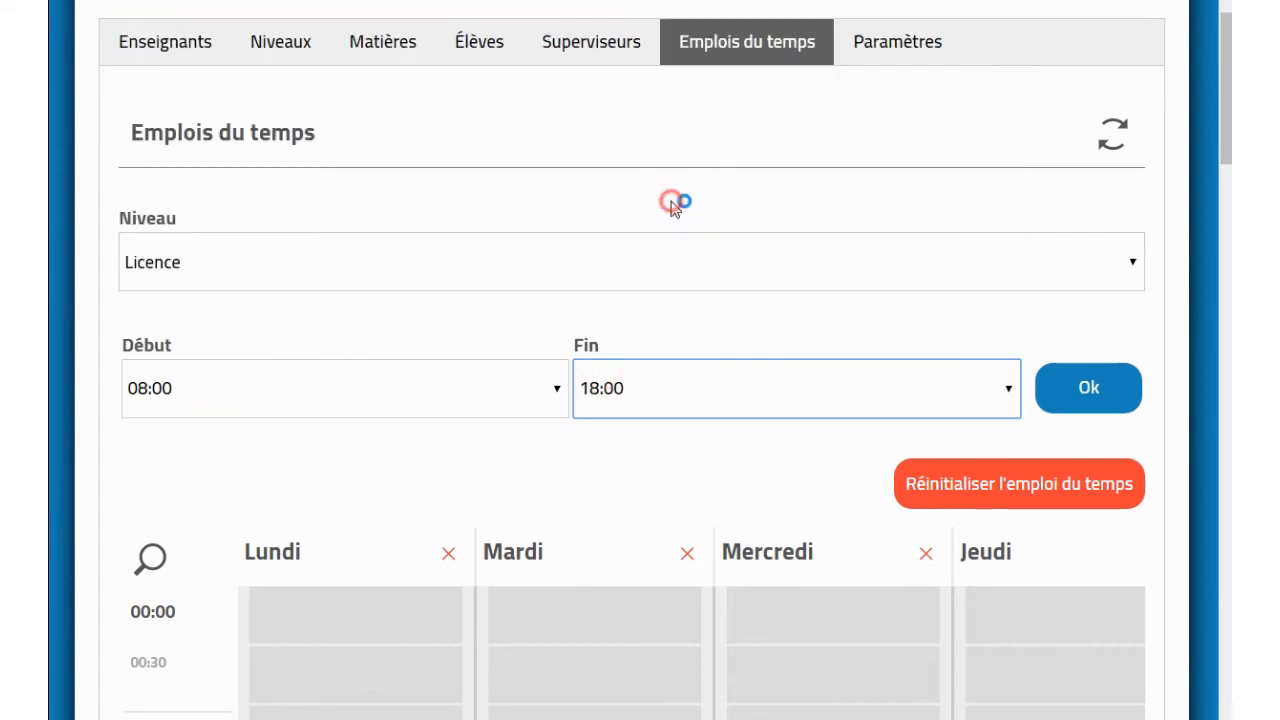
left_click(1088, 397)
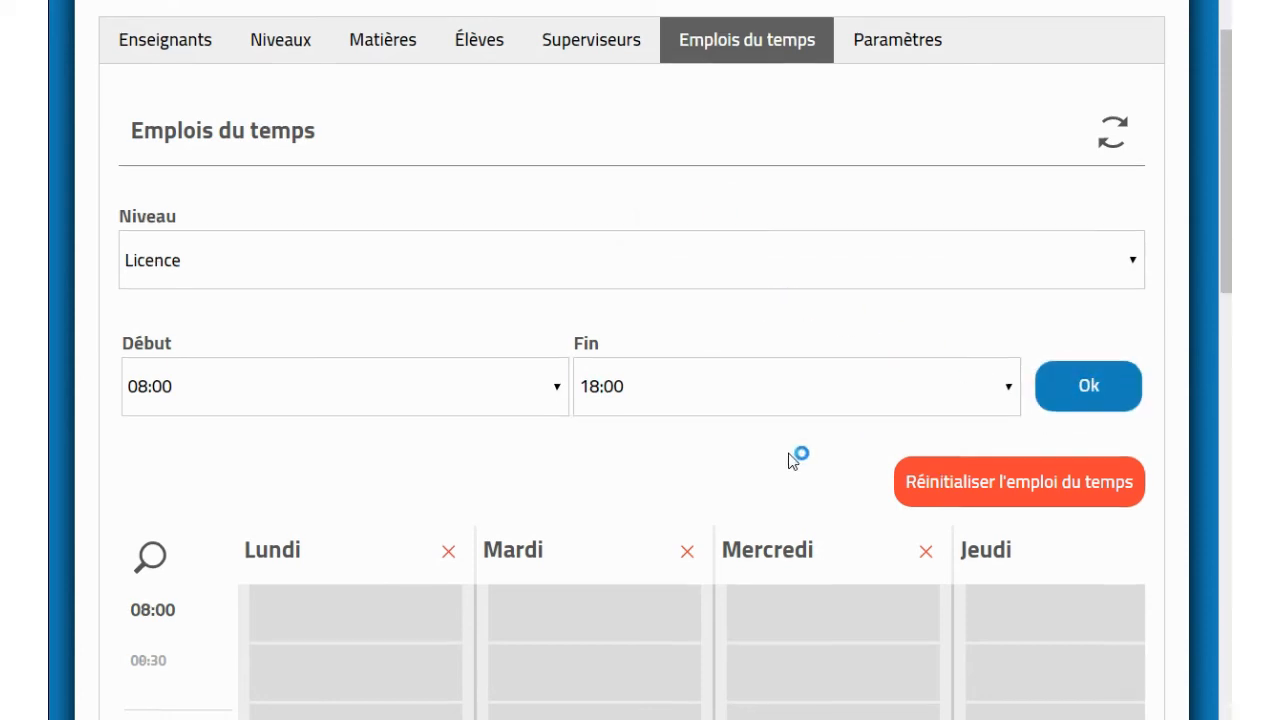
scroll(797, 457, "down", 4)
Step: Schedule Mathématiques with the first teacher on Lundi from 08:00 to 10:00
scroll(790, 461, "down", 1)
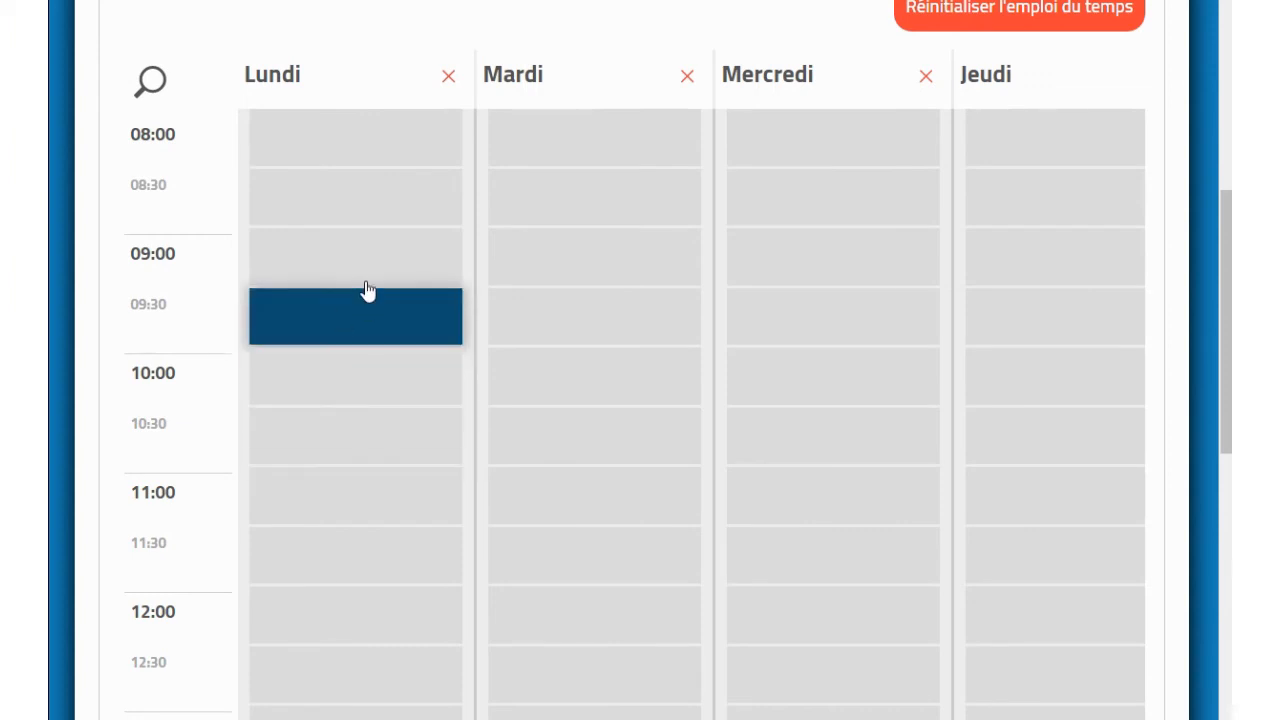
left_click(367, 148)
left_click(380, 205)
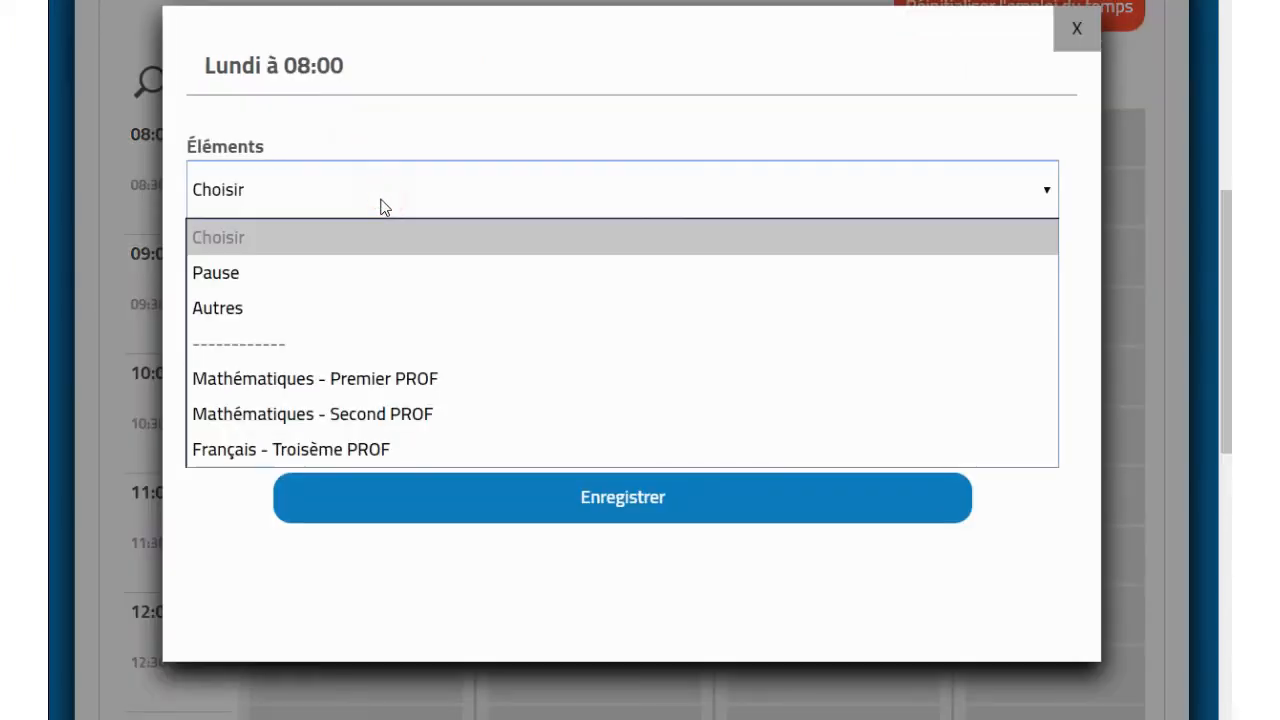
left_click(377, 386)
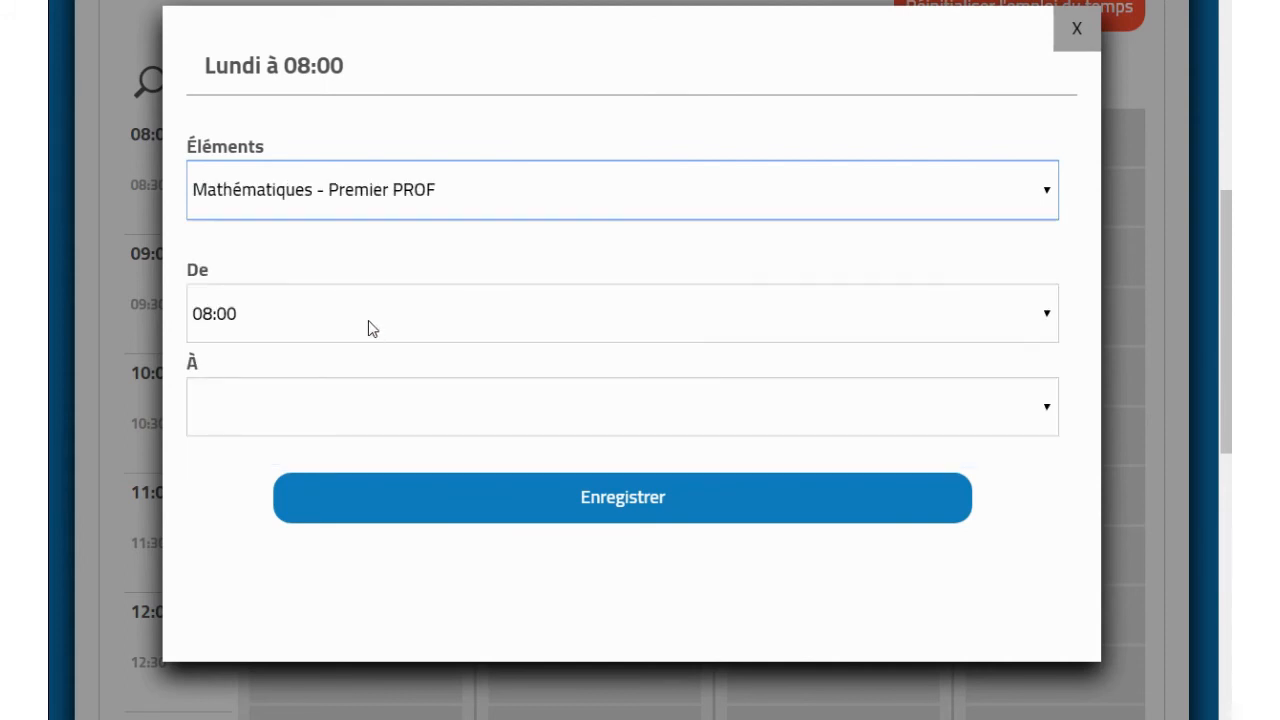
left_click(366, 405)
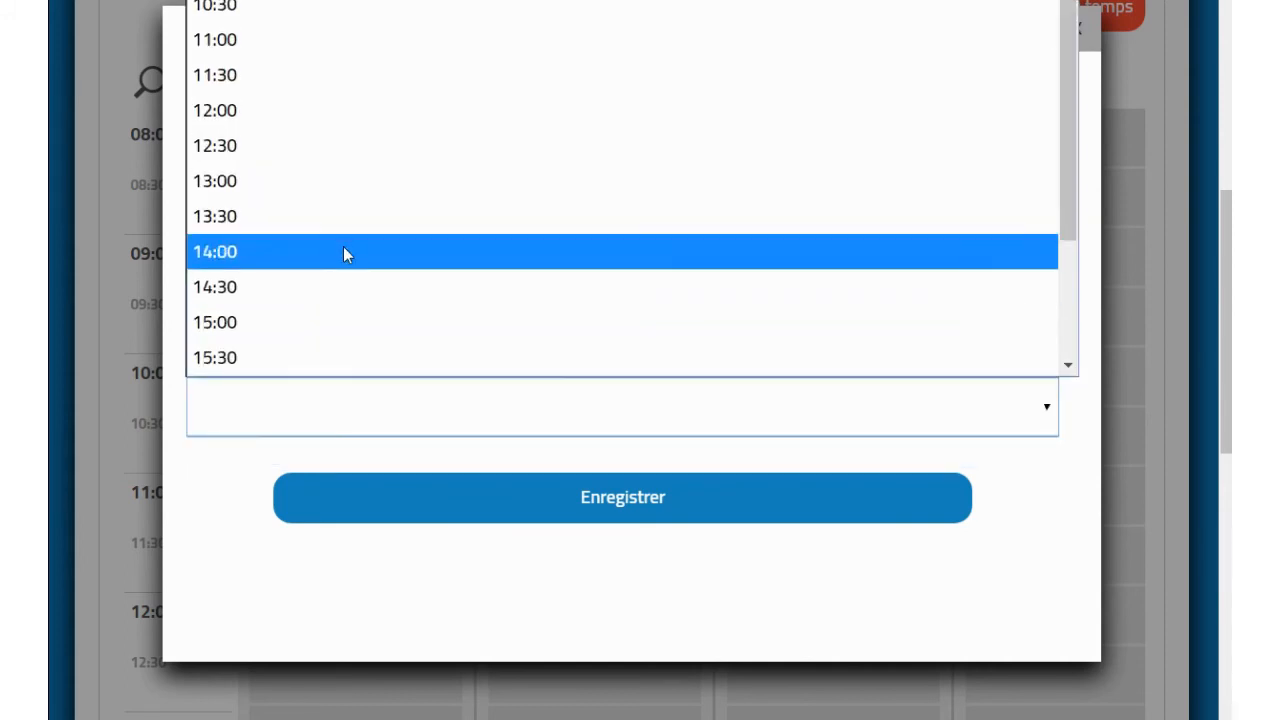
scroll(330, 125, "up", 1)
left_click(297, 6)
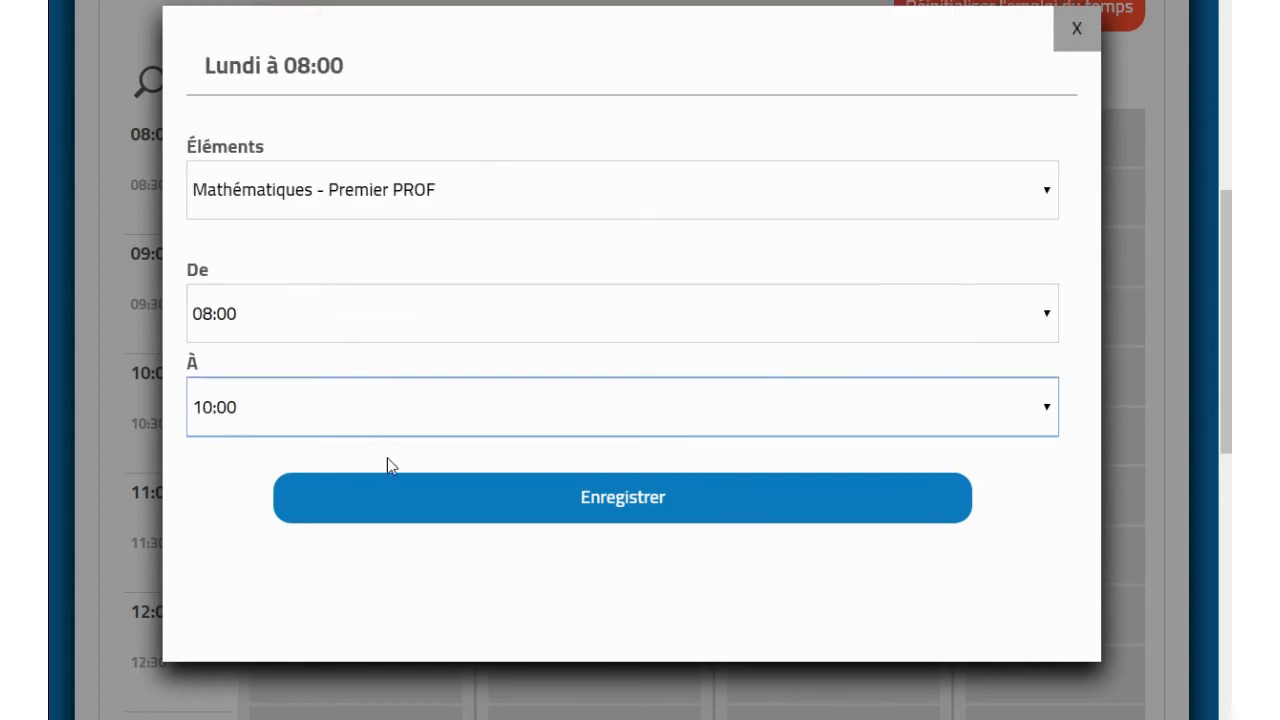
left_click(400, 509)
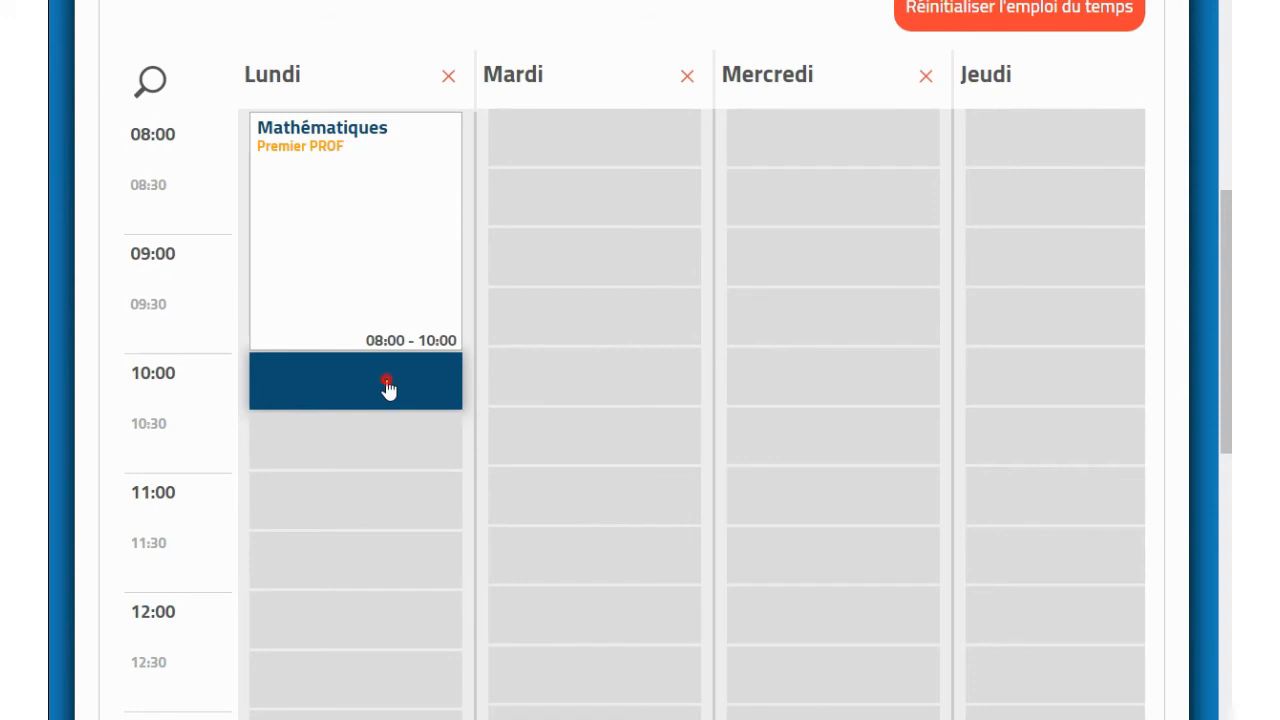
Step: Add a Pause on Lundi from 10:00 to 12:00
left_click(387, 388)
left_click(405, 190)
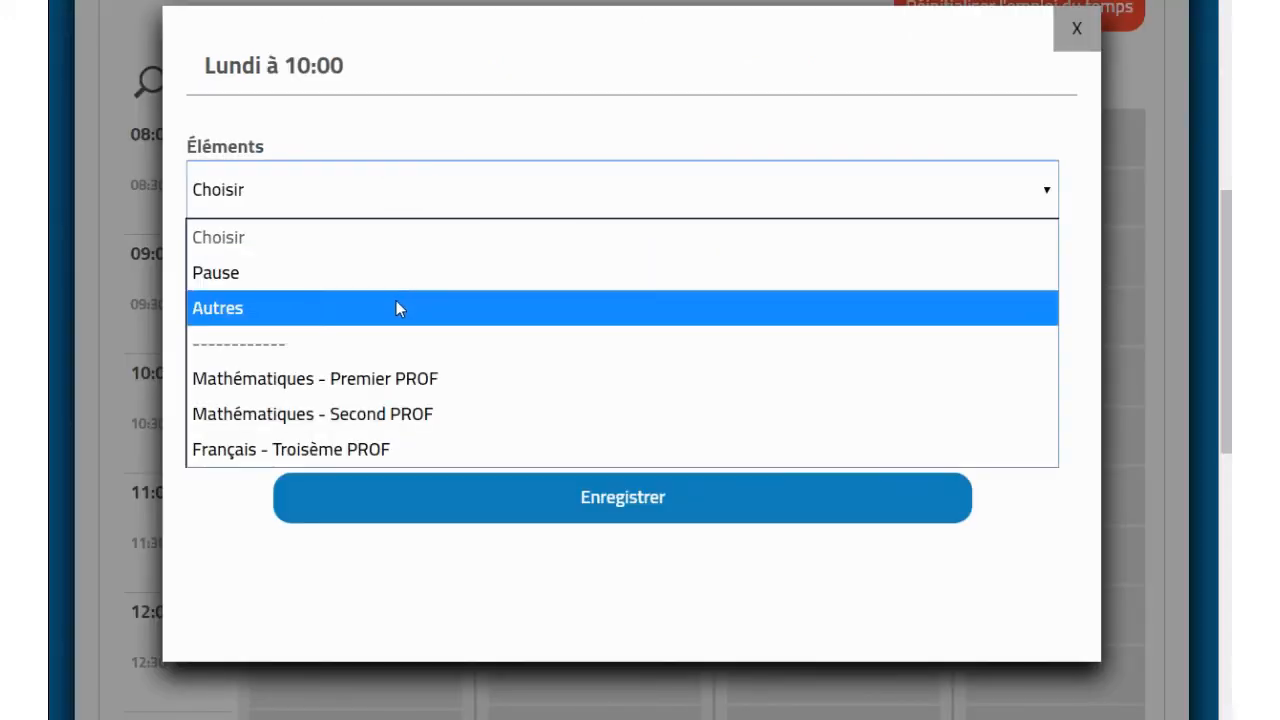
left_click(390, 273)
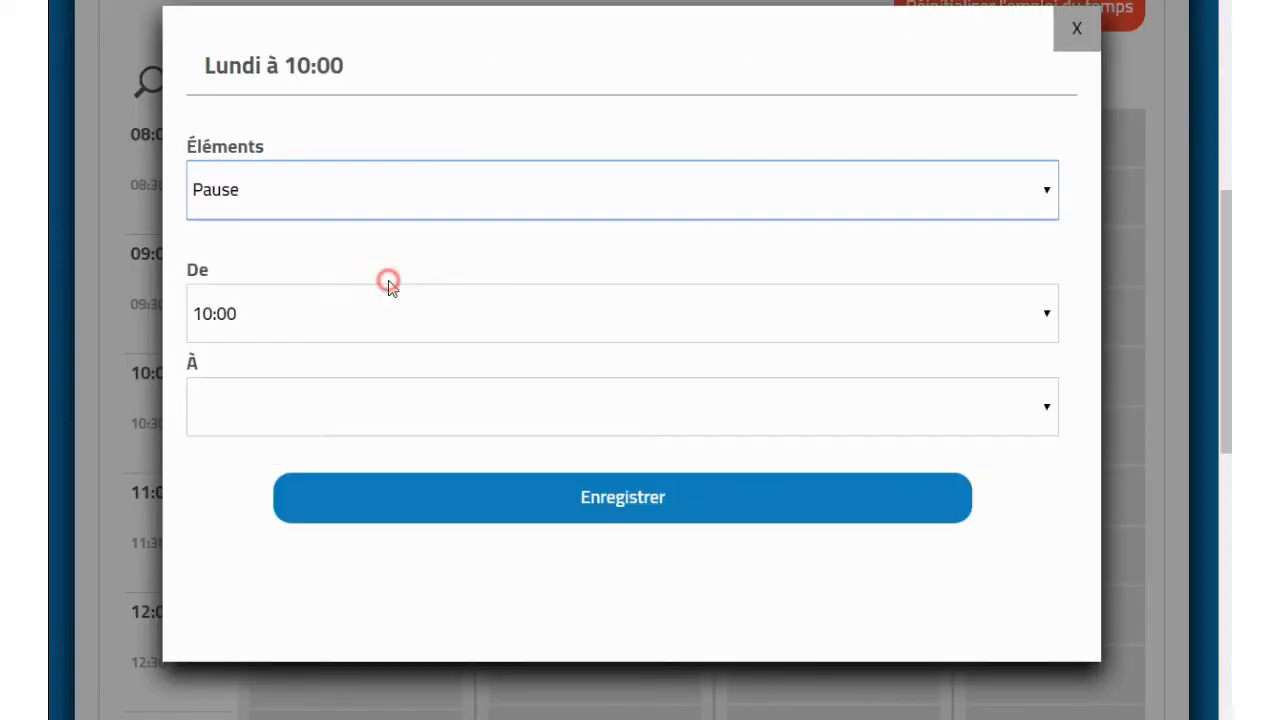
left_click(391, 426)
scroll(330, 137, "up", 1)
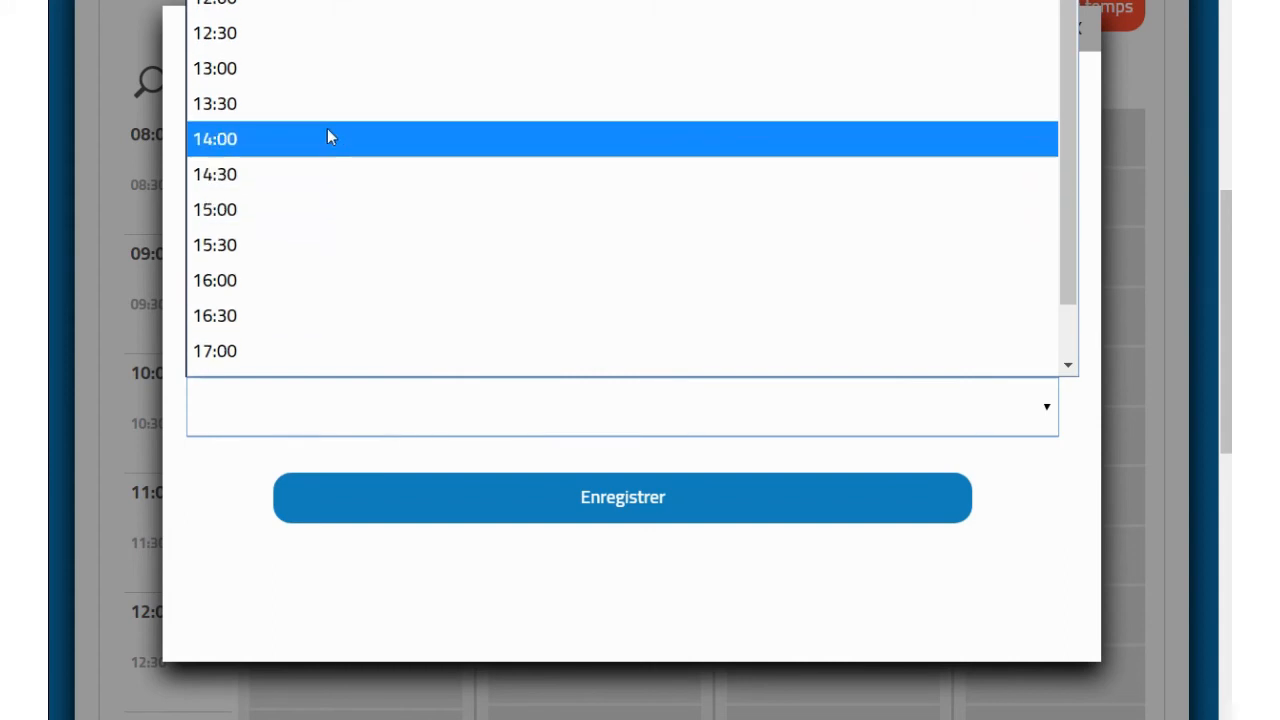
left_click(287, 9)
left_click(389, 503)
scroll(389, 499, "down", 3)
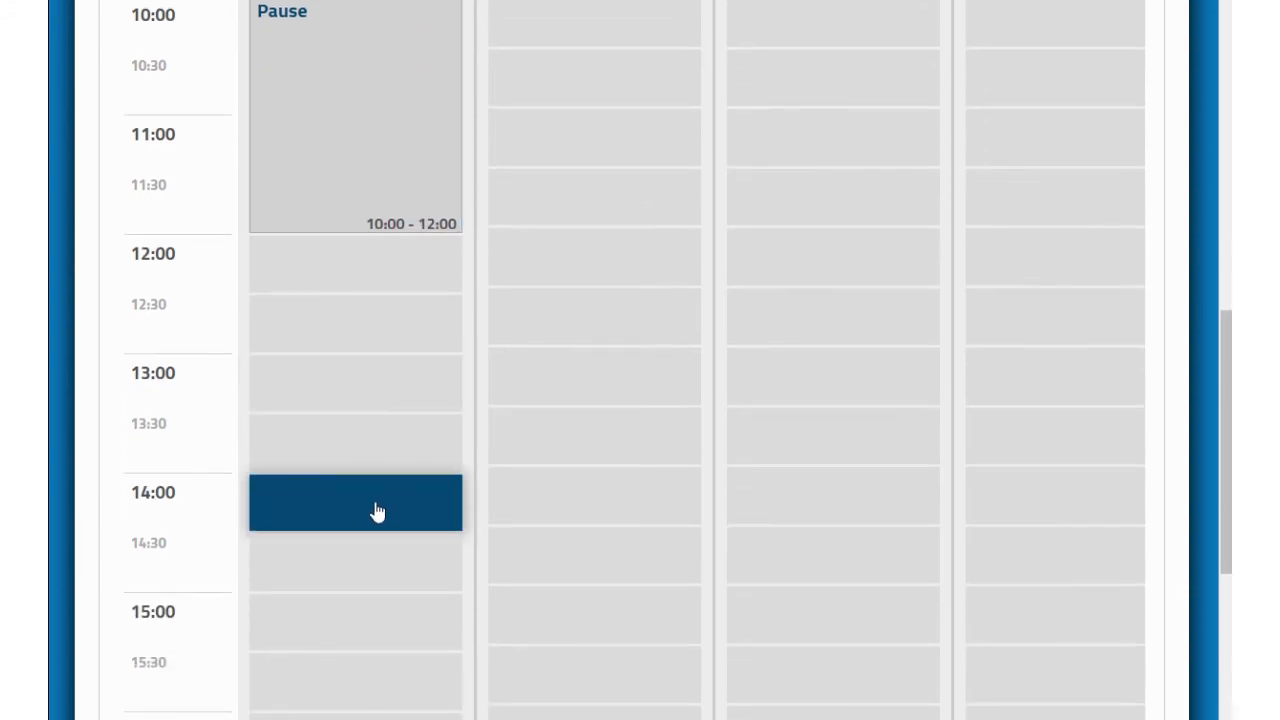
Step: Add an Autres entry 'Projet de classe' on Lundi from 14:00 to 18:00
left_click(376, 510)
left_click(360, 196)
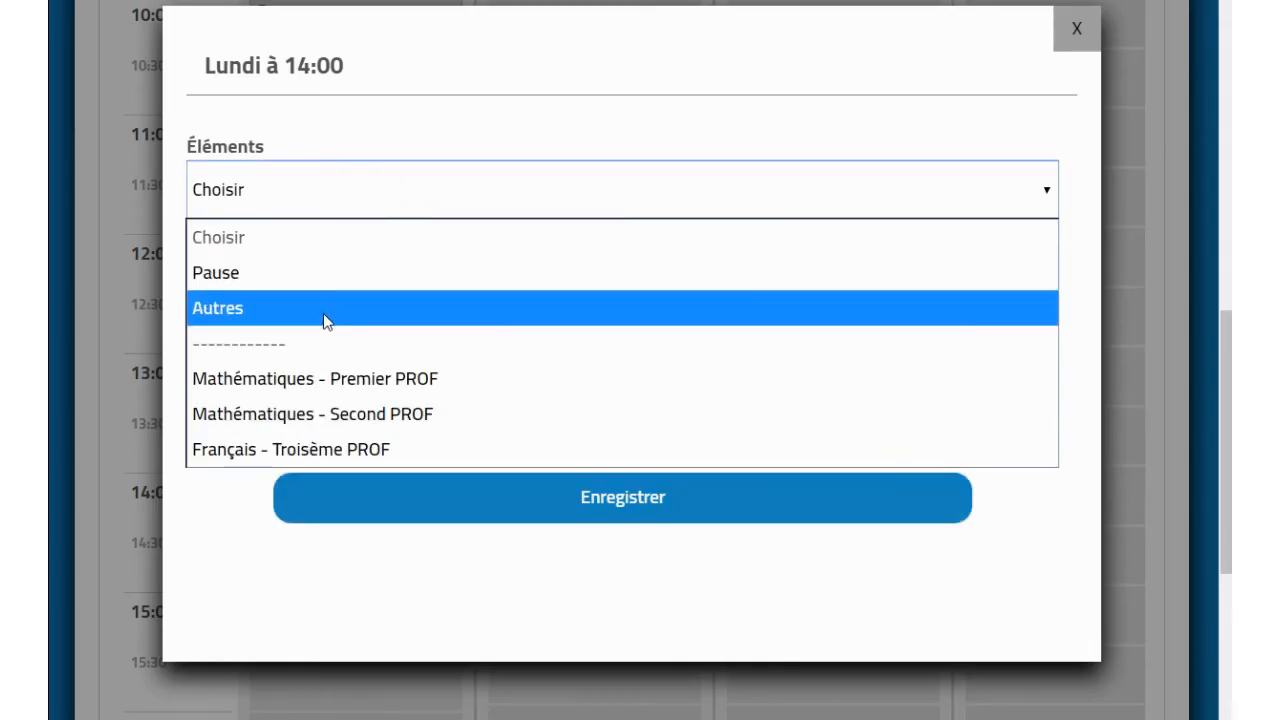
left_click(323, 310)
left_click(352, 268)
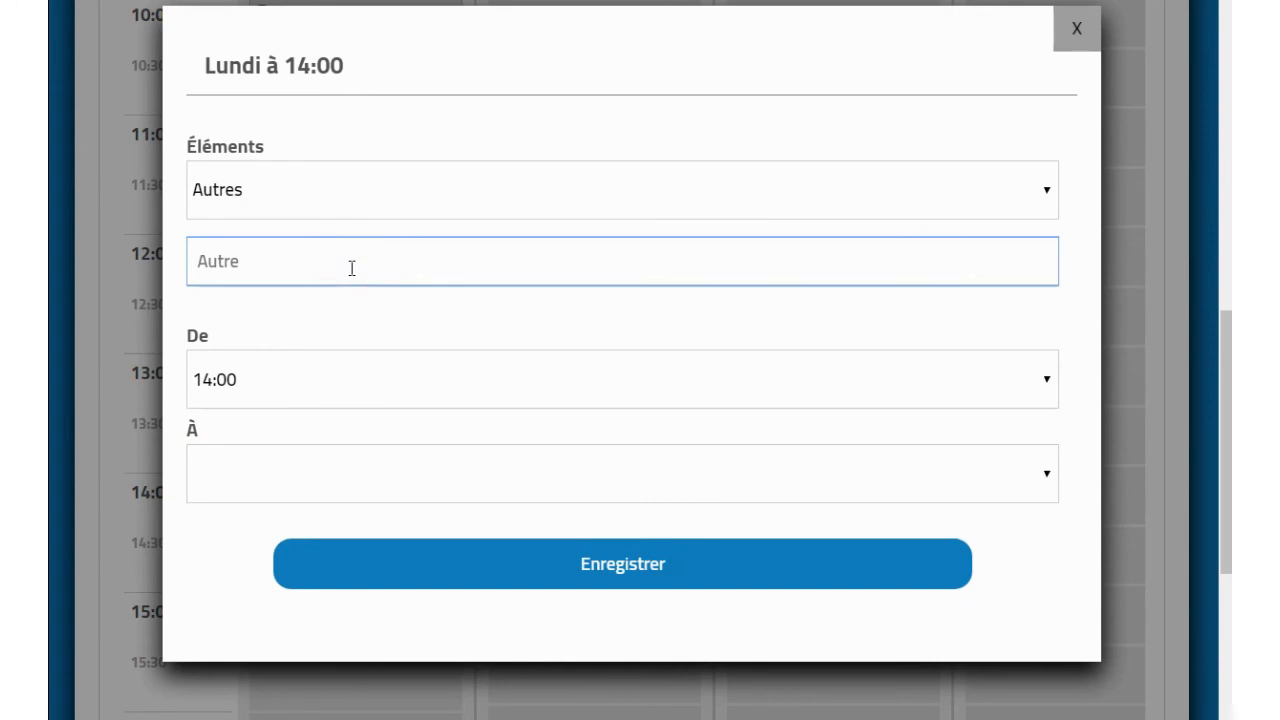
type("Projet de classe")
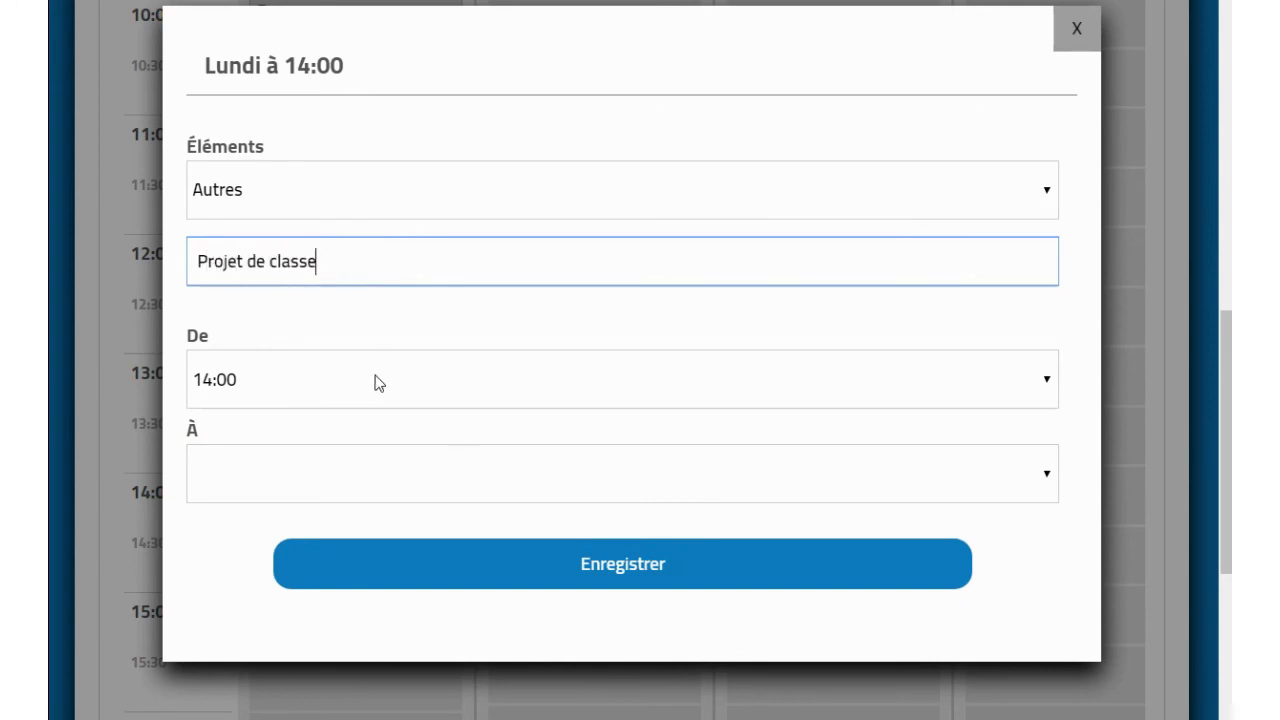
left_click(367, 495)
left_click(440, 719)
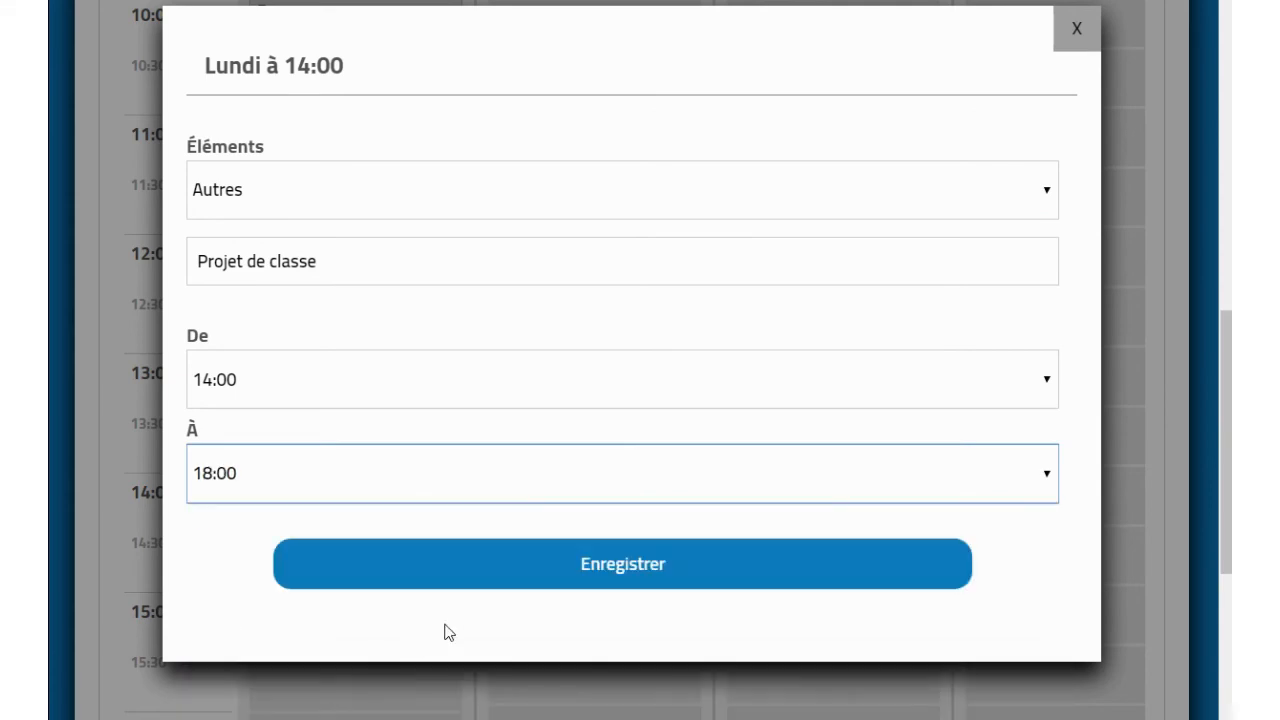
left_click(477, 583)
scroll(476, 581, "down", 4)
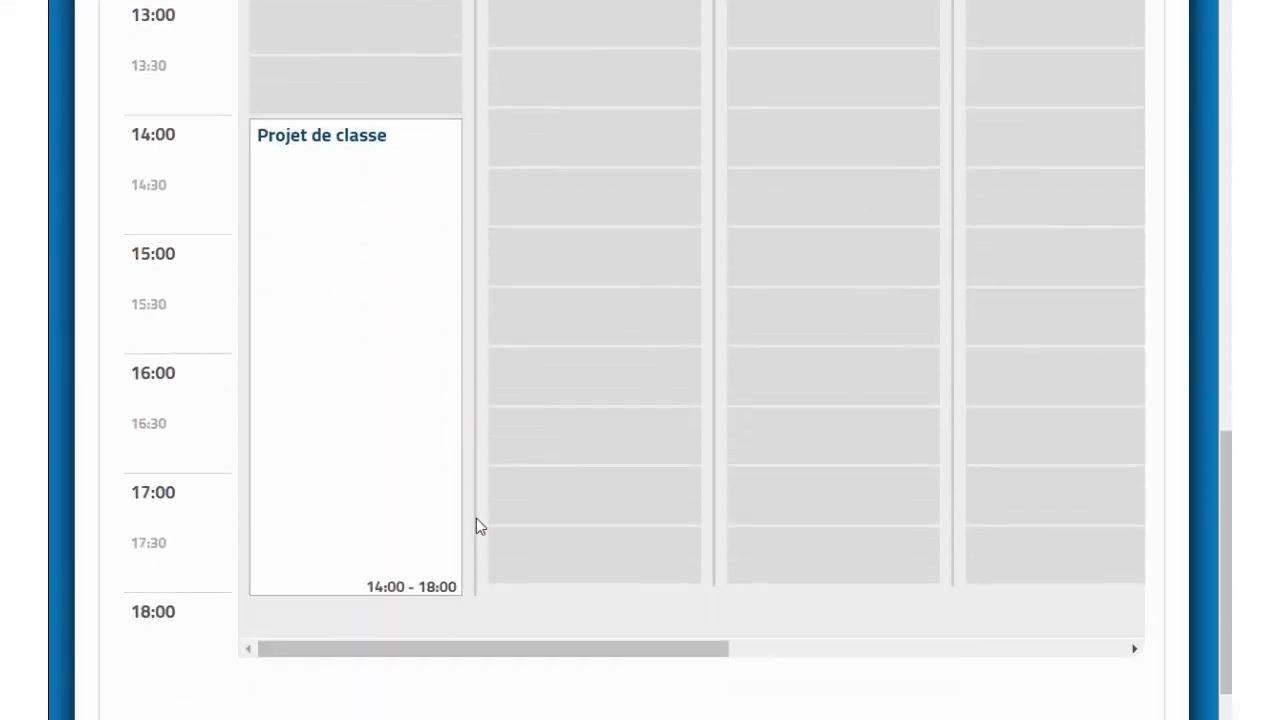
Step: Extend its label with ', présence obligatoire' and move its start to 16:00
left_click(394, 364)
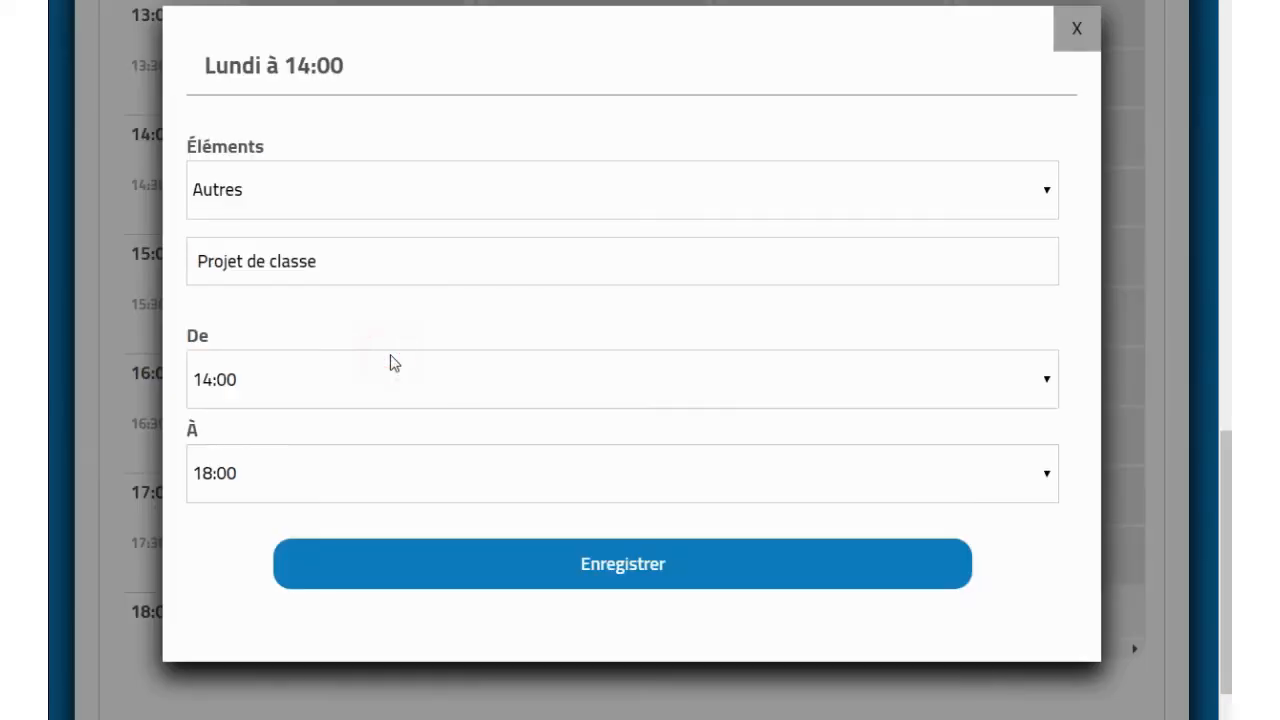
left_click(401, 270)
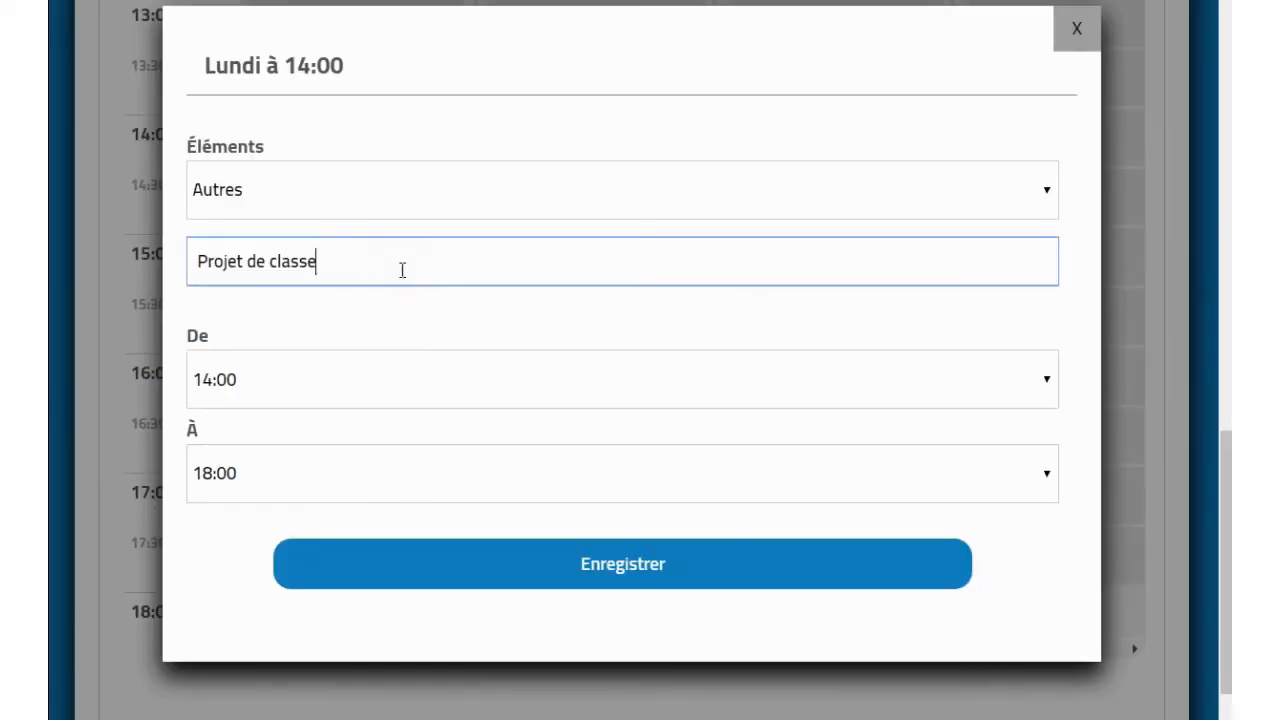
type(", présence")
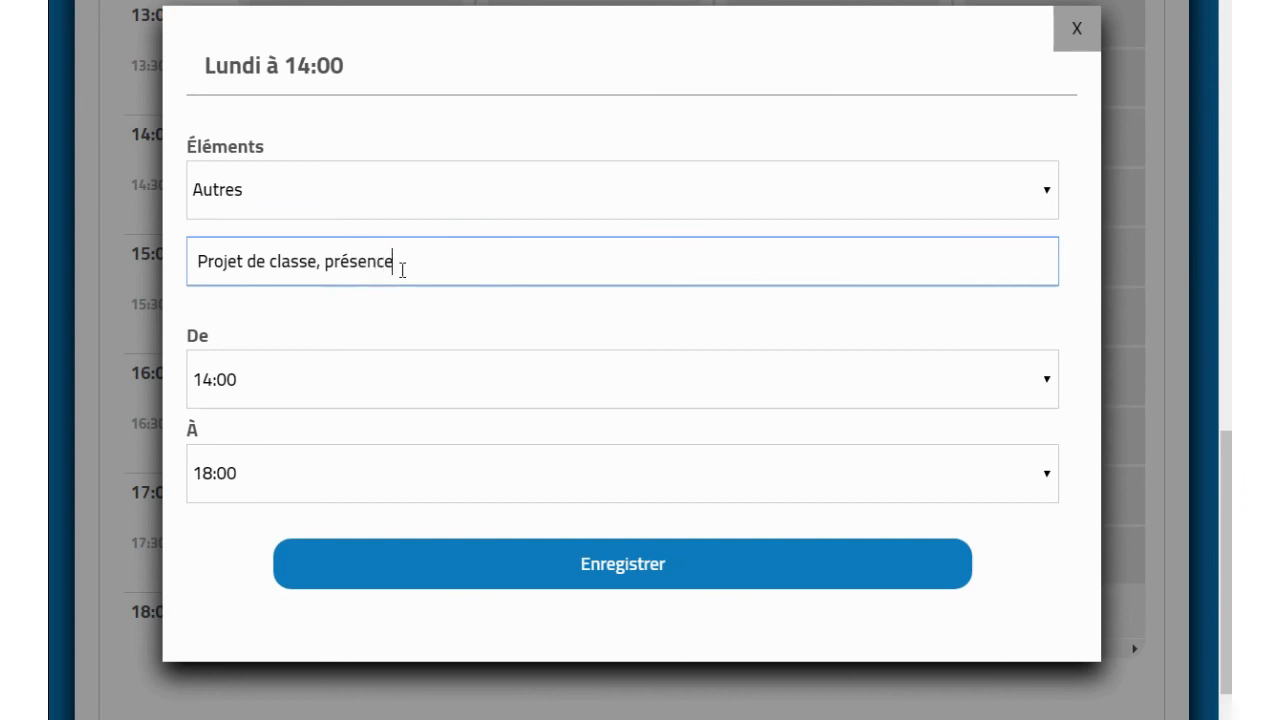
type(" obligato")
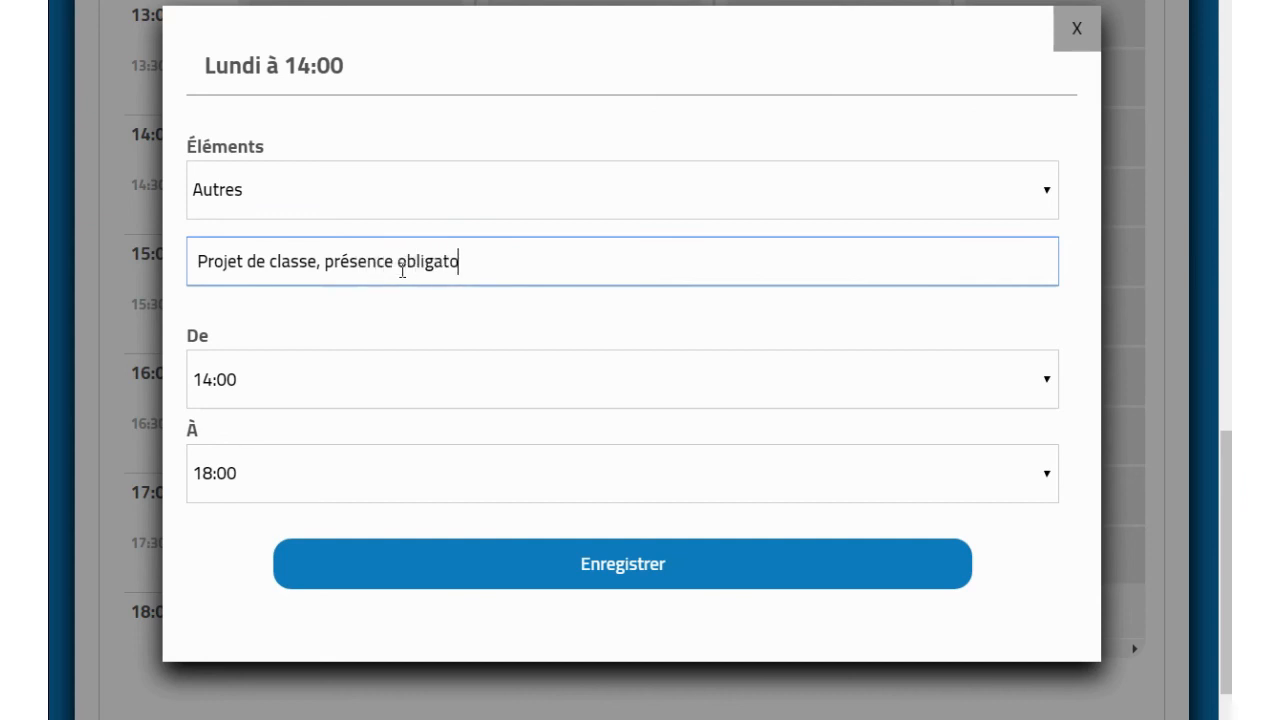
type("ire")
left_click(395, 366)
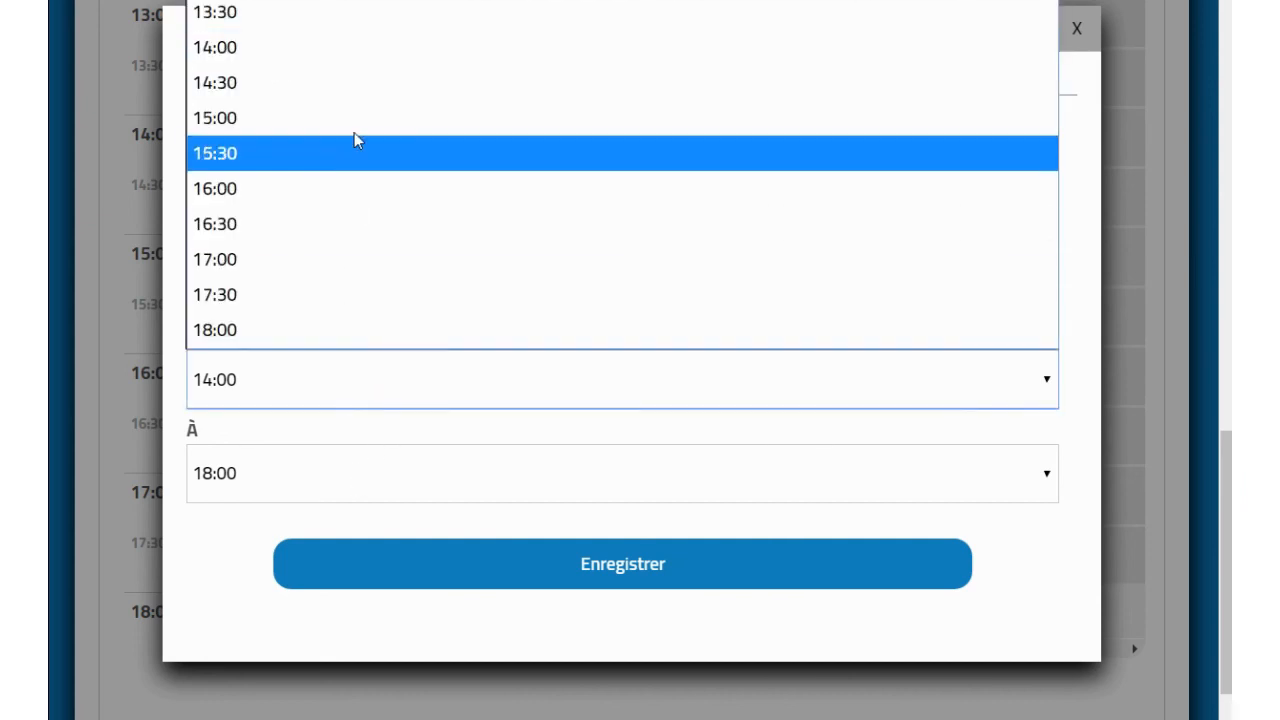
left_click(353, 182)
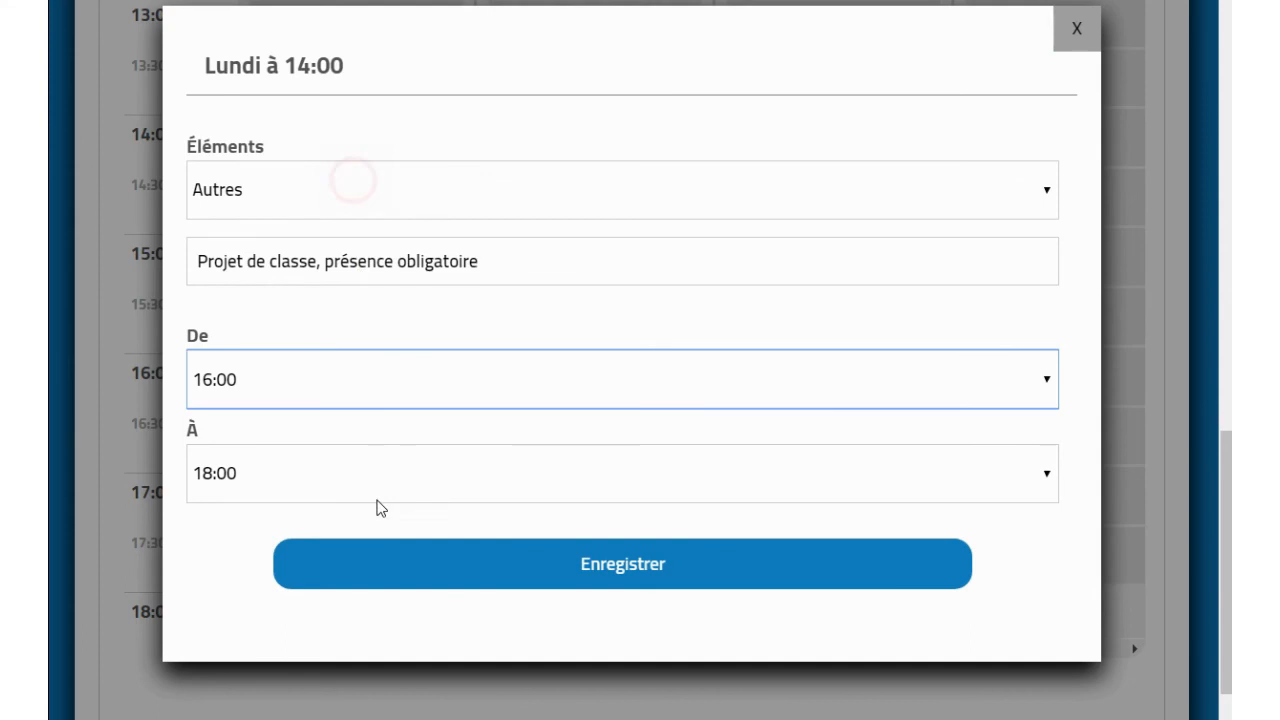
left_click(382, 566)
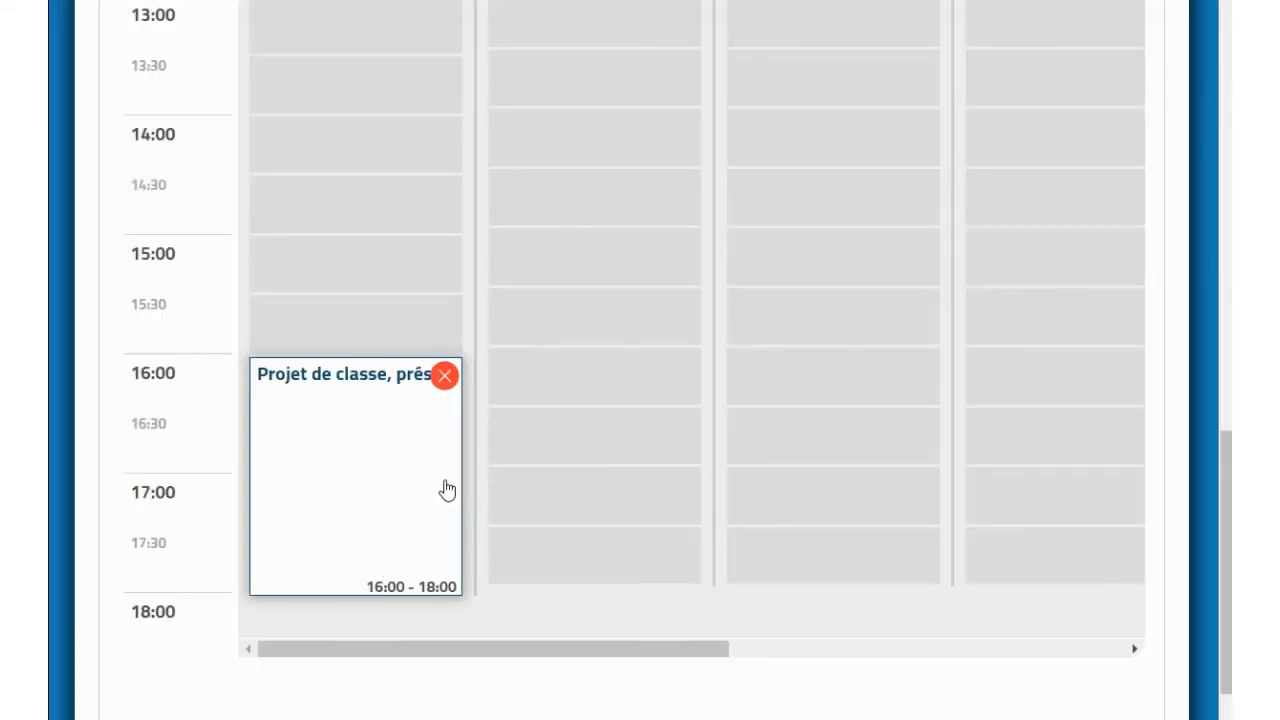
Step: Delete the Projet de classe entry and clear all remaining Lundi entries
left_click(444, 378)
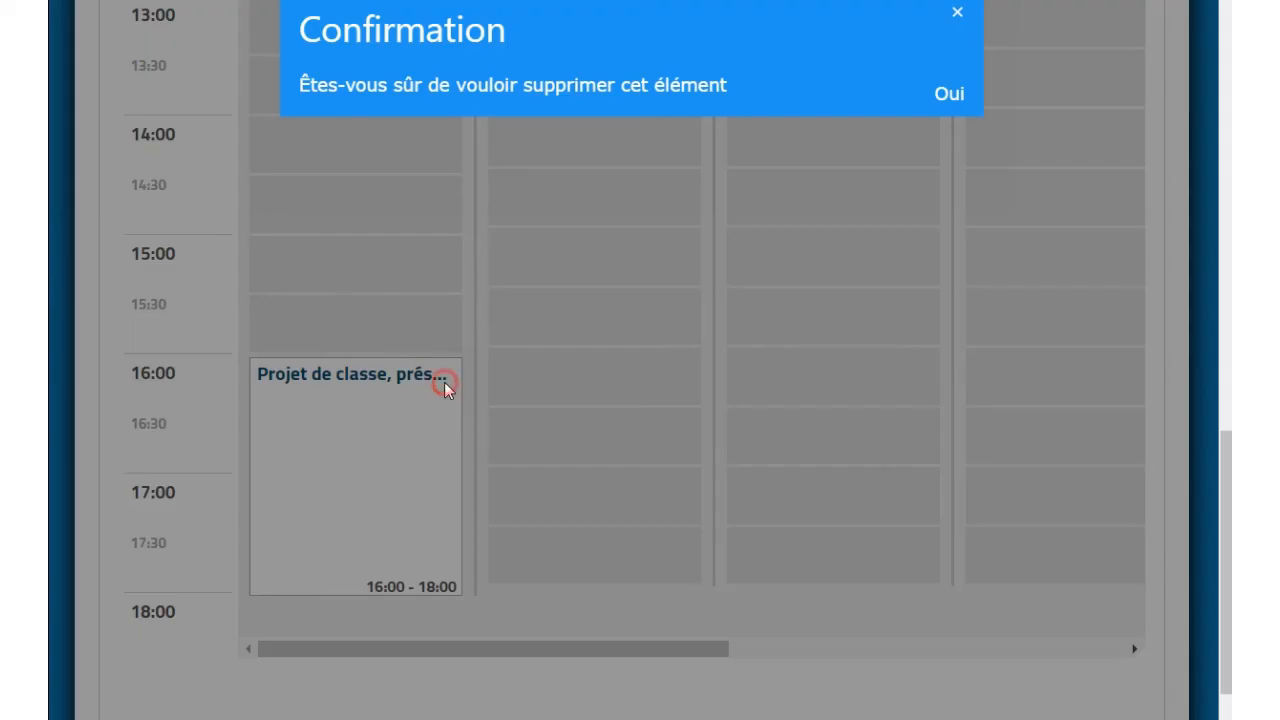
left_click(946, 100)
scroll(447, 540, "up", 7)
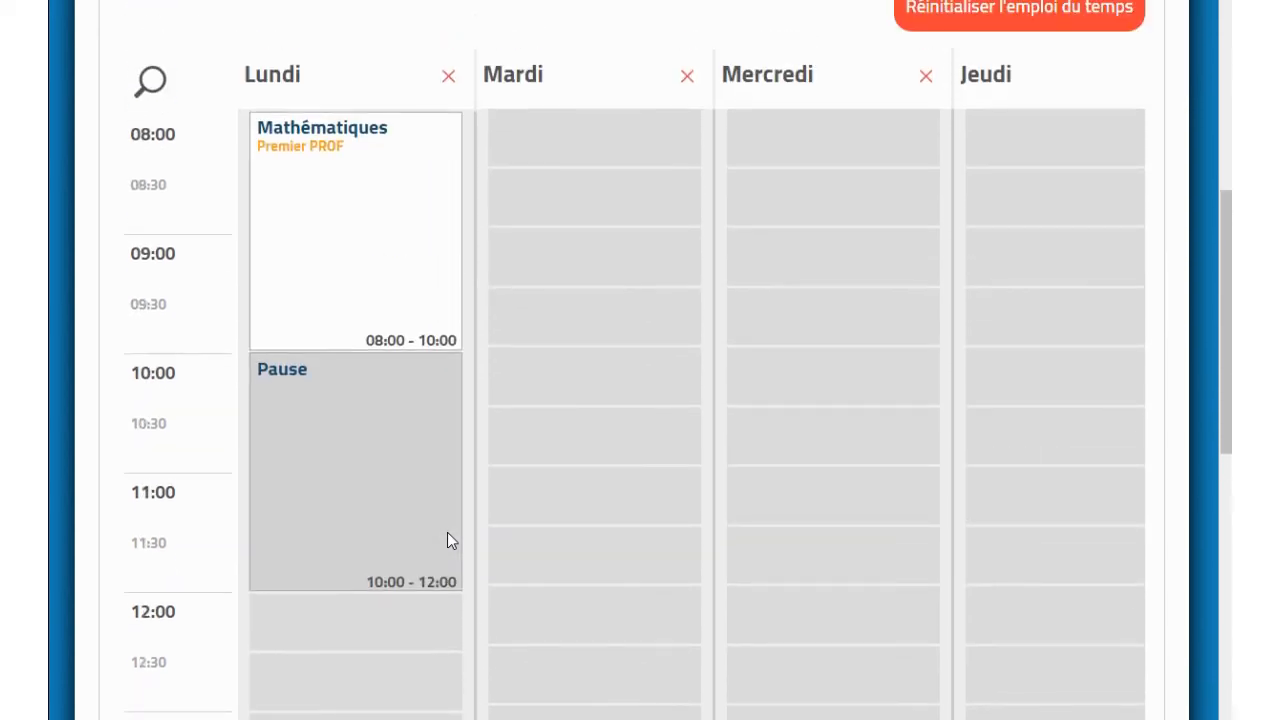
left_click(448, 78)
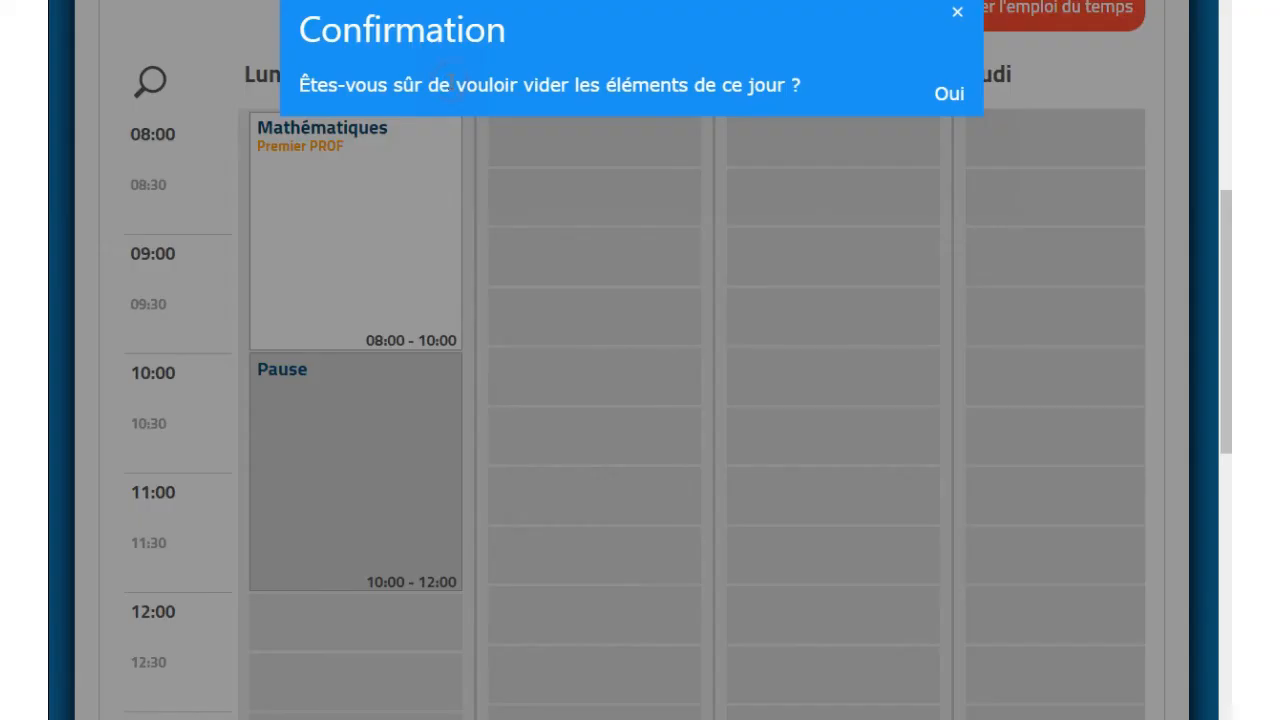
left_click(940, 103)
Step: Reset the entire Licence timetable with Réinitialiser l'emploi du temps
scroll(724, 419, "up", 3)
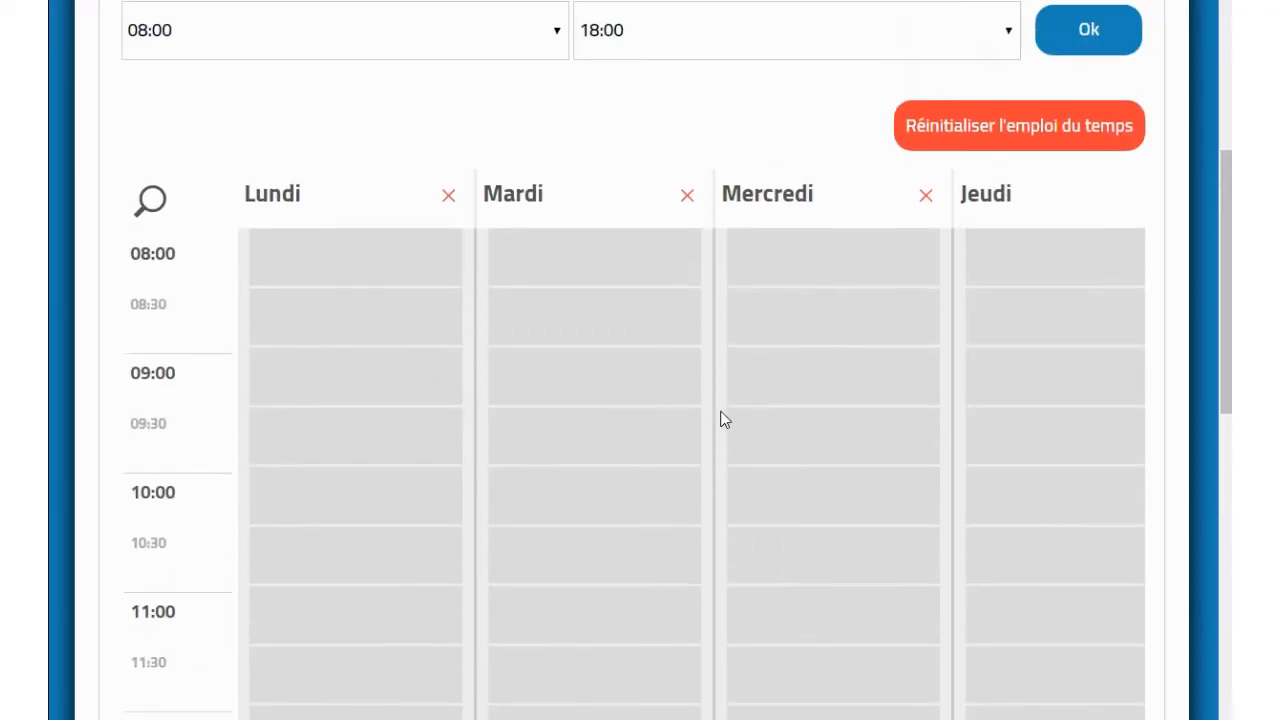
scroll(725, 420, "up", 3)
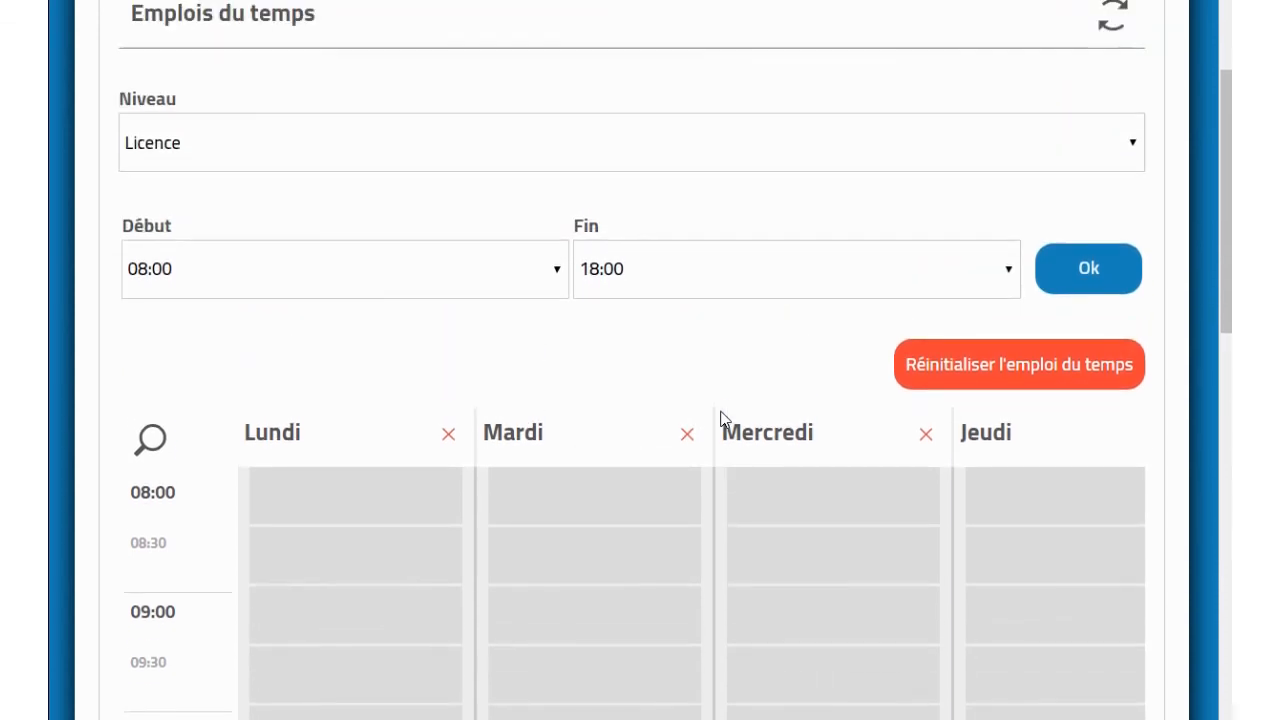
left_click(966, 380)
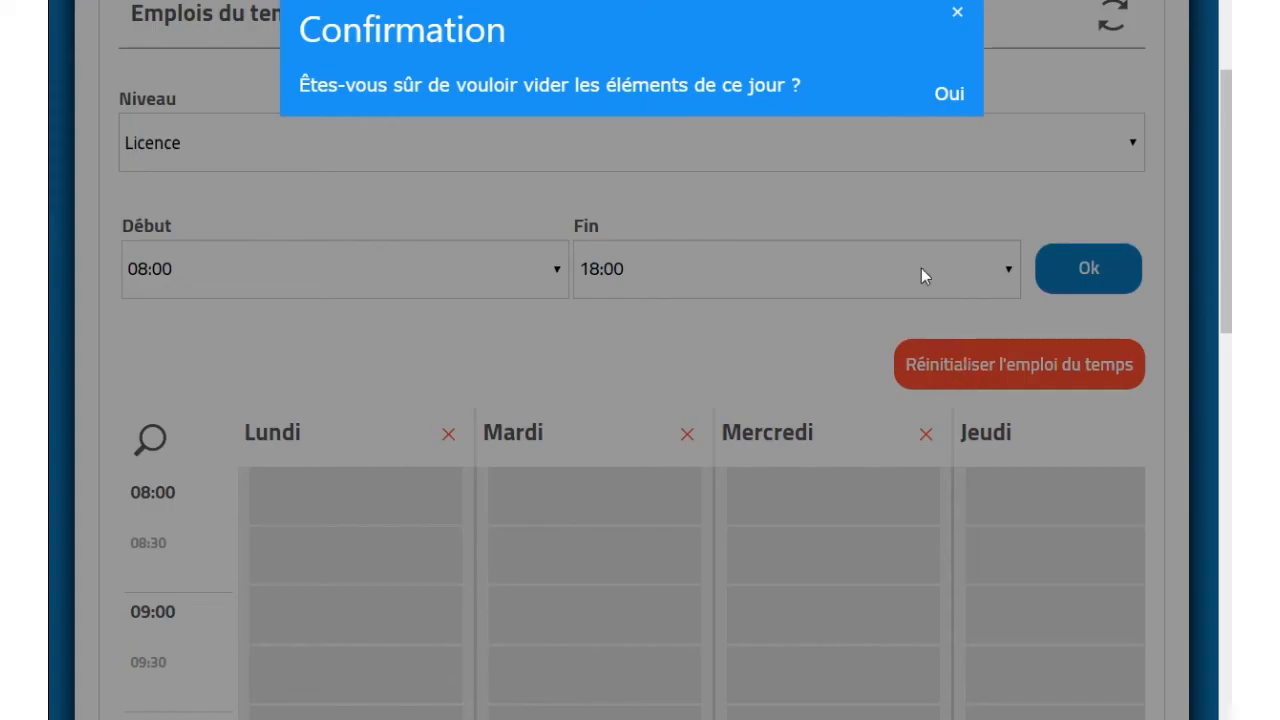
left_click(945, 94)
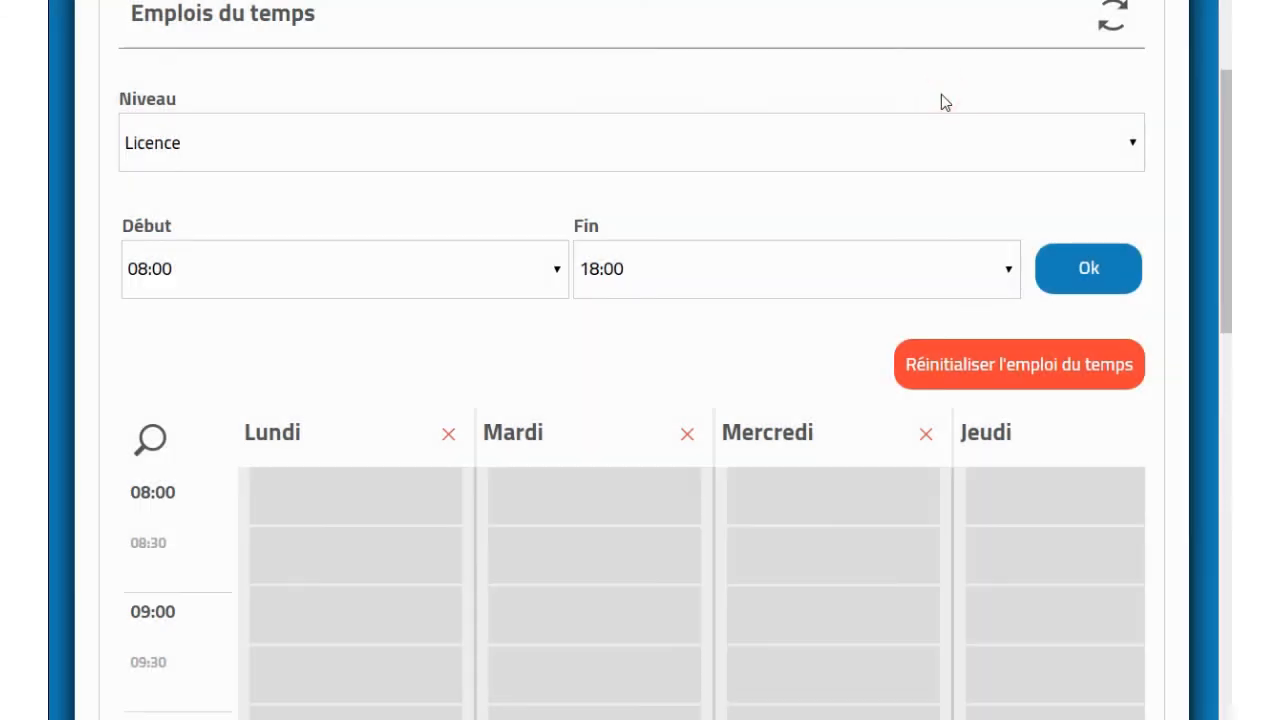